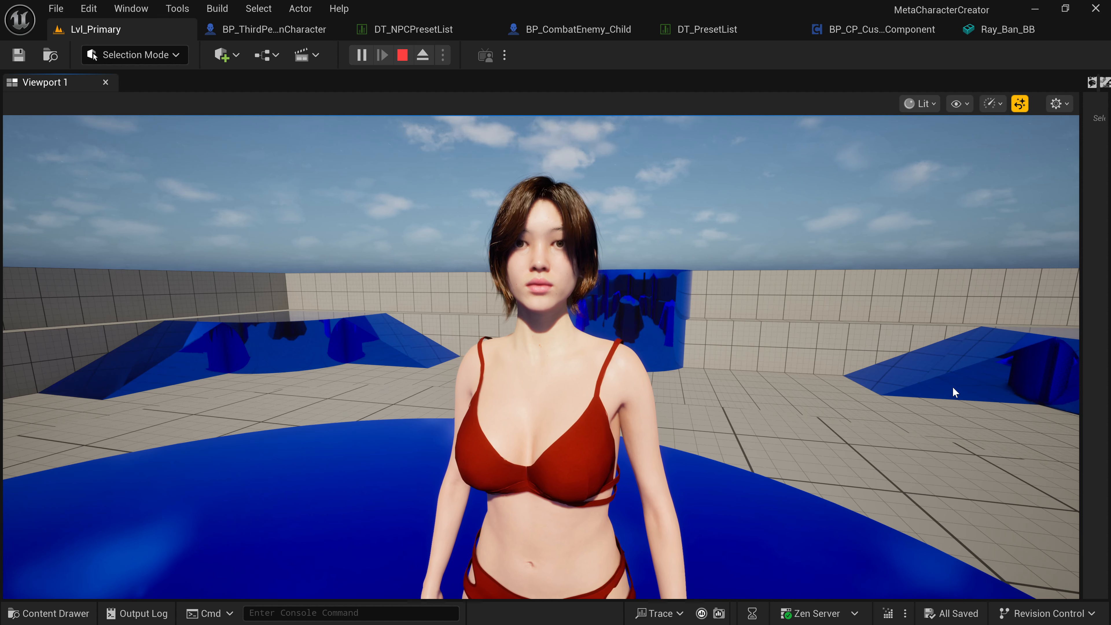
# - Stop the play session and open the CharactorAccessories folder under MetaCharacterCreator/Data/Blueprints in the project content
pyautogui.press('Escape')
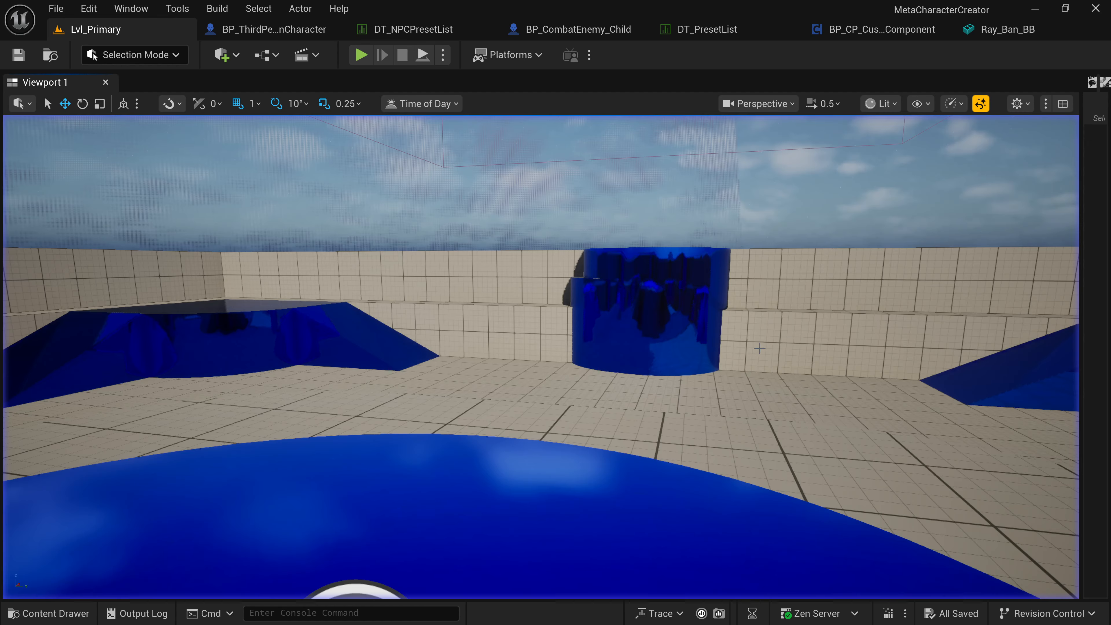
pyautogui.click(1010, 29)
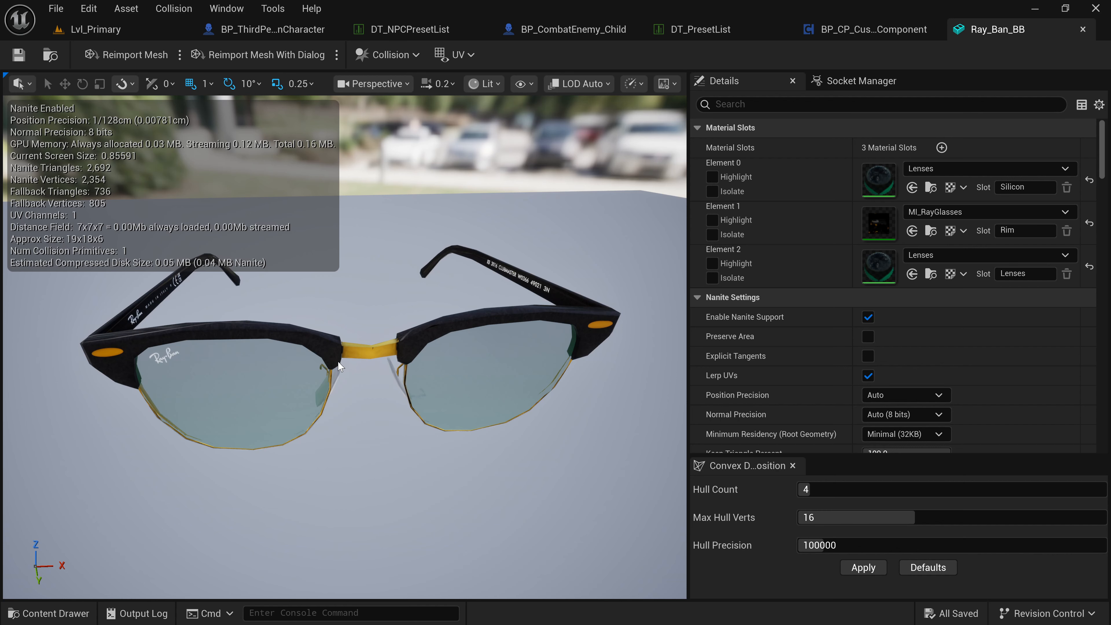
pyautogui.click(49, 613)
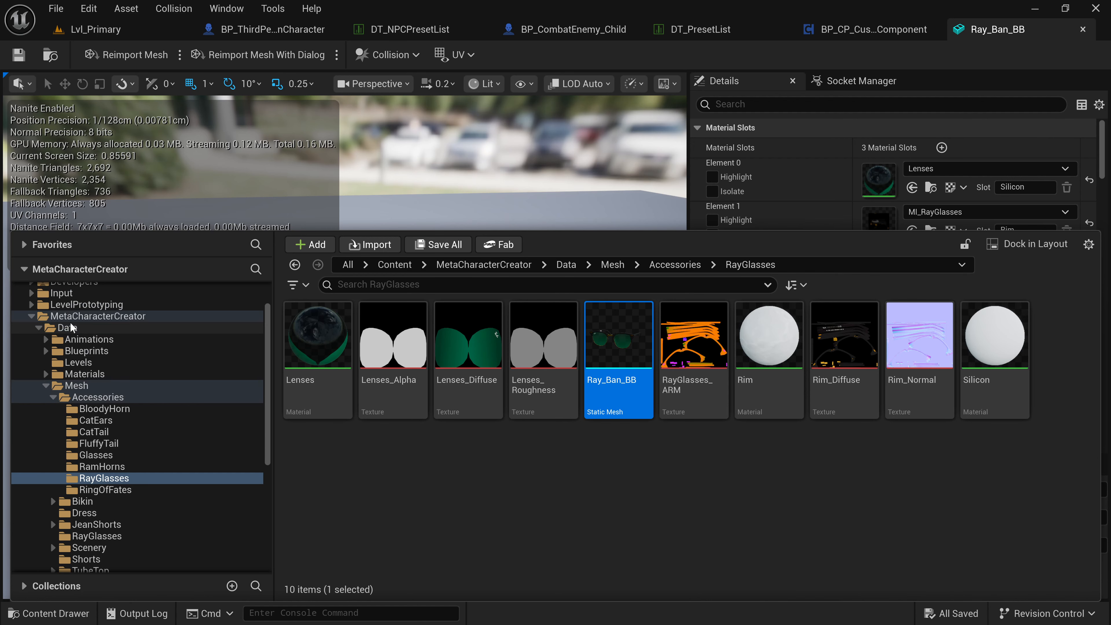
pyautogui.click(87, 351)
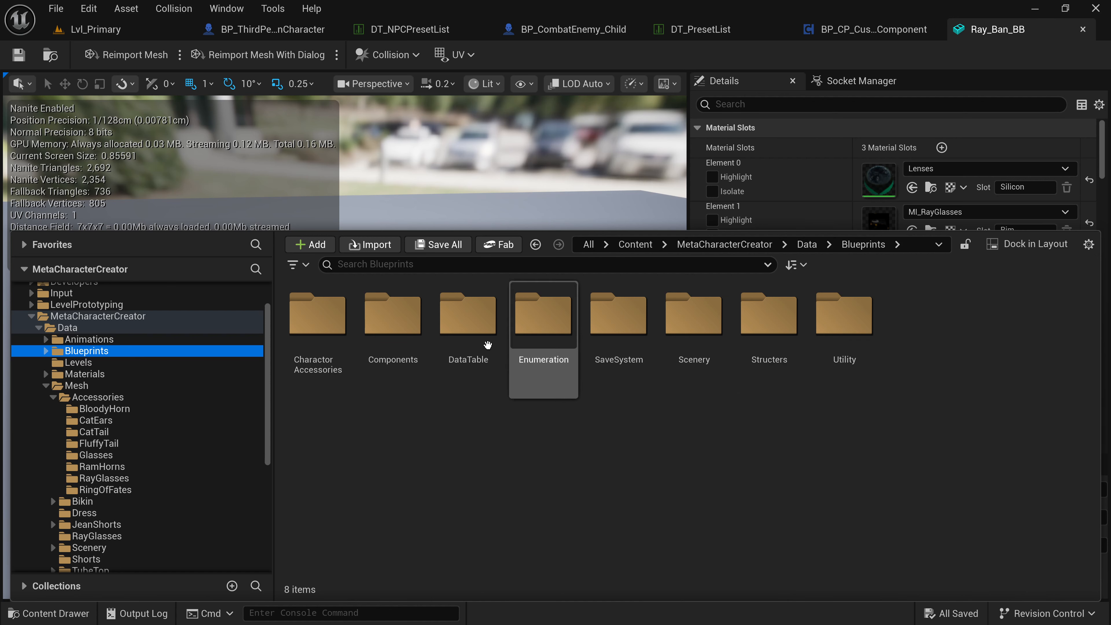
pyautogui.doubleClick(304, 322)
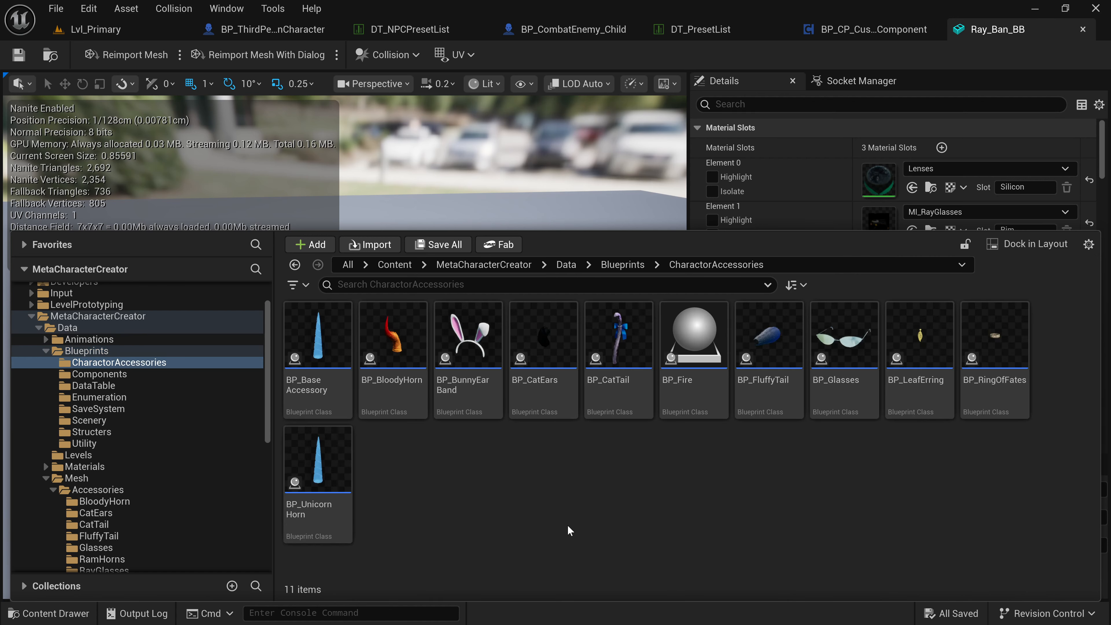
# - Duplicate the BP_Glasses blueprint and name the copy BP_RayGlasses
pyautogui.click(845, 350)
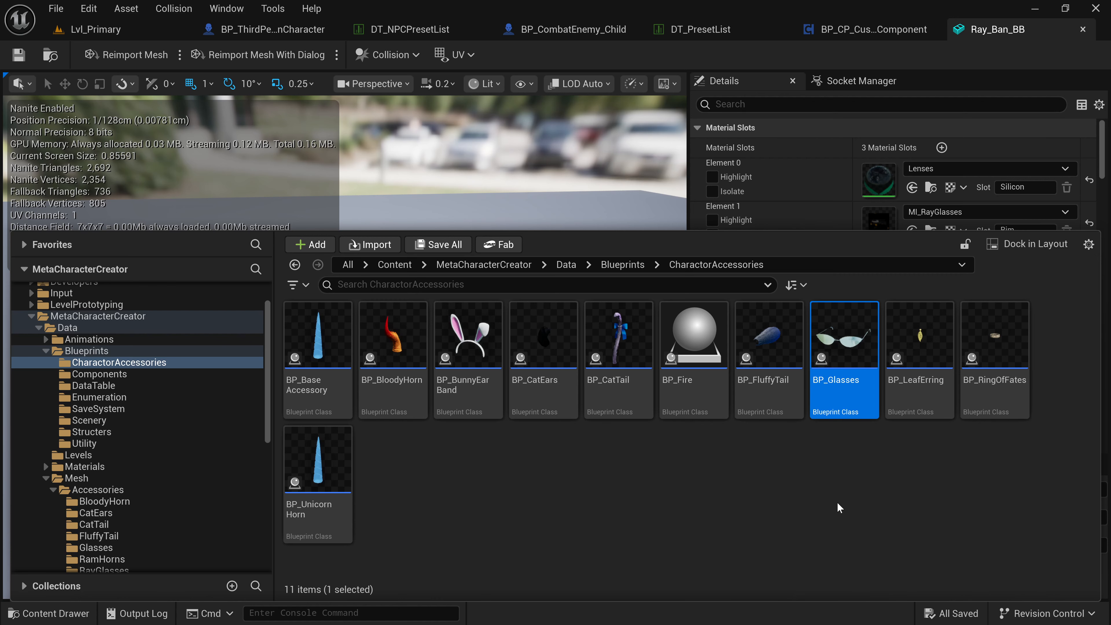
pyautogui.hotkey('ctrl', 'd')
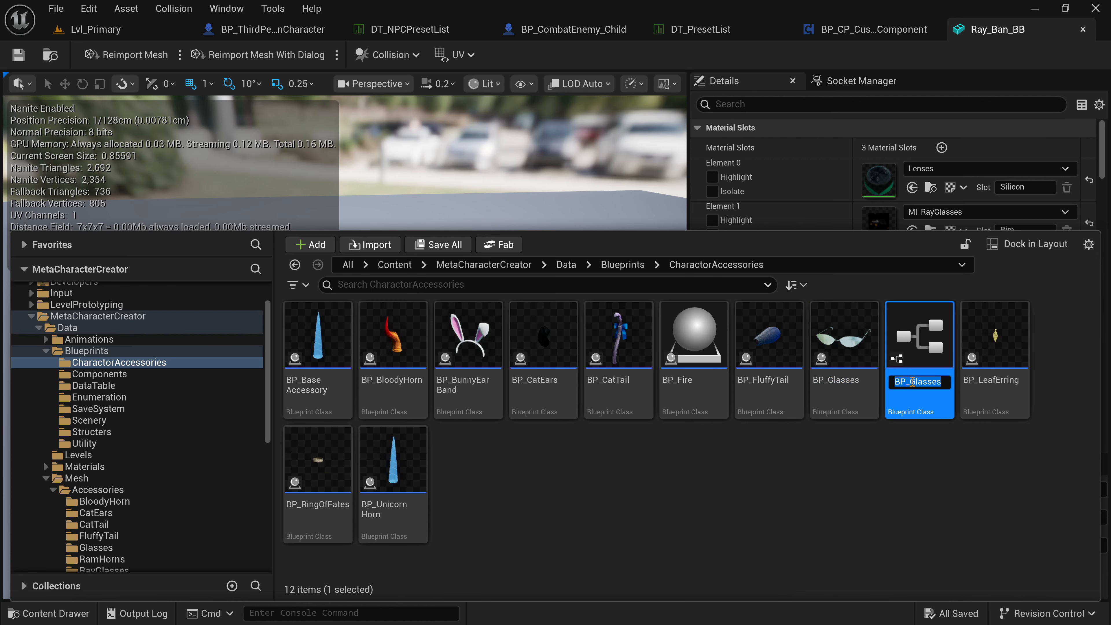
pyautogui.click(911, 382)
pyautogui.write('Ray')
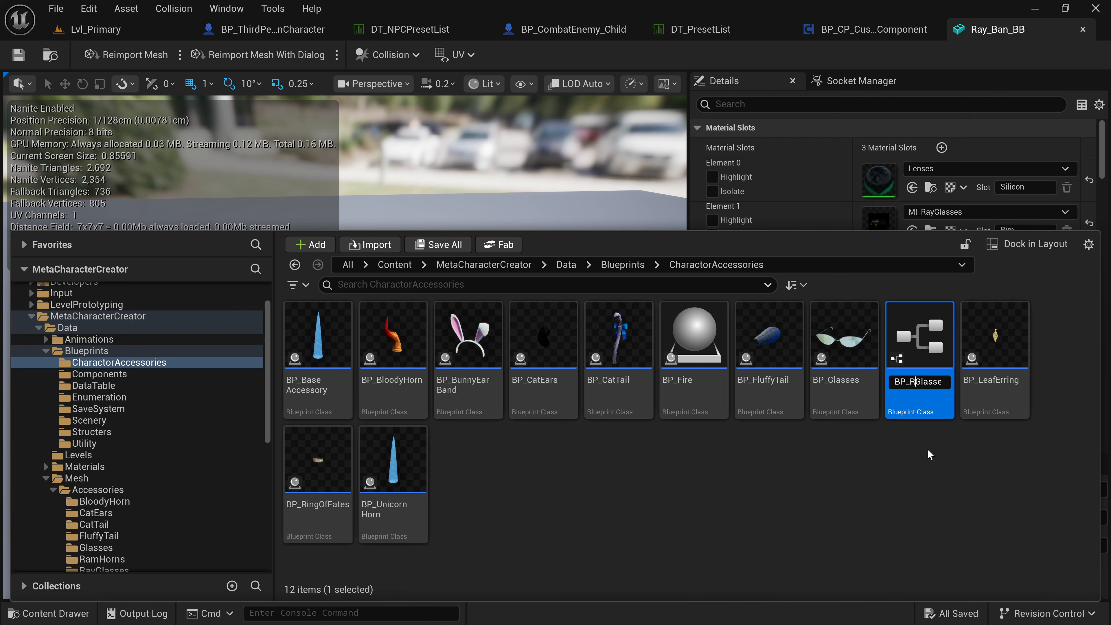
pyautogui.press('Right')
pyautogui.press('Right')
pyautogui.press('Right')
pyautogui.press('Right')
pyautogui.press('Right')
pyautogui.press('BackSpace')
pyautogui.press('BackSpace')
pyautogui.write('s')
pyautogui.press('Return')
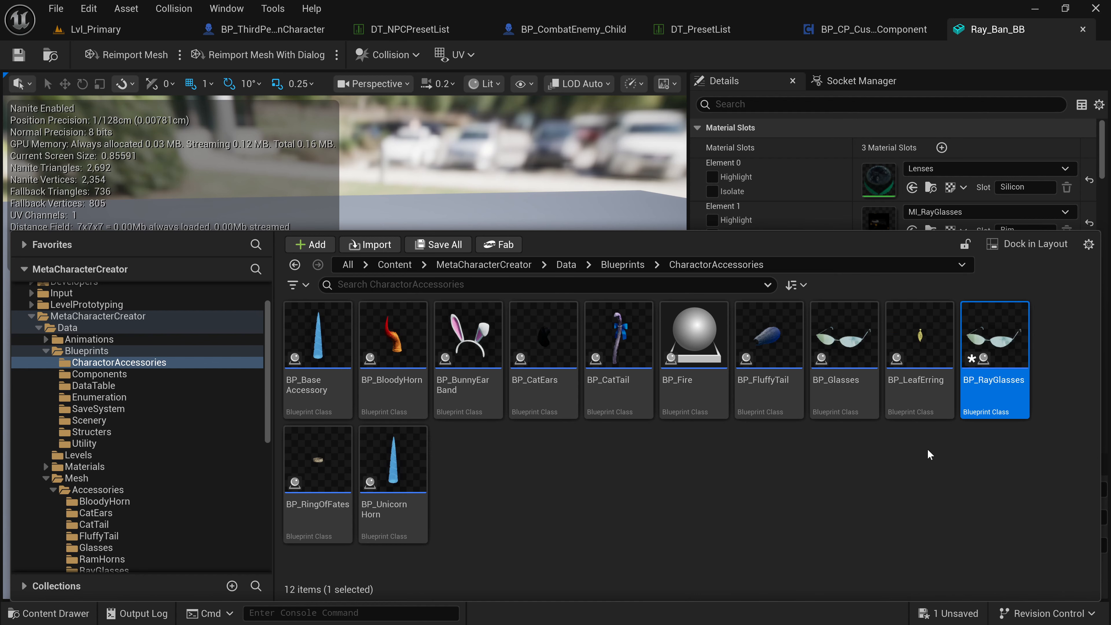
# - Open BP_RayGlasses in the full Blueprint editor and show its 3D preview
pyautogui.doubleClick(1001, 324)
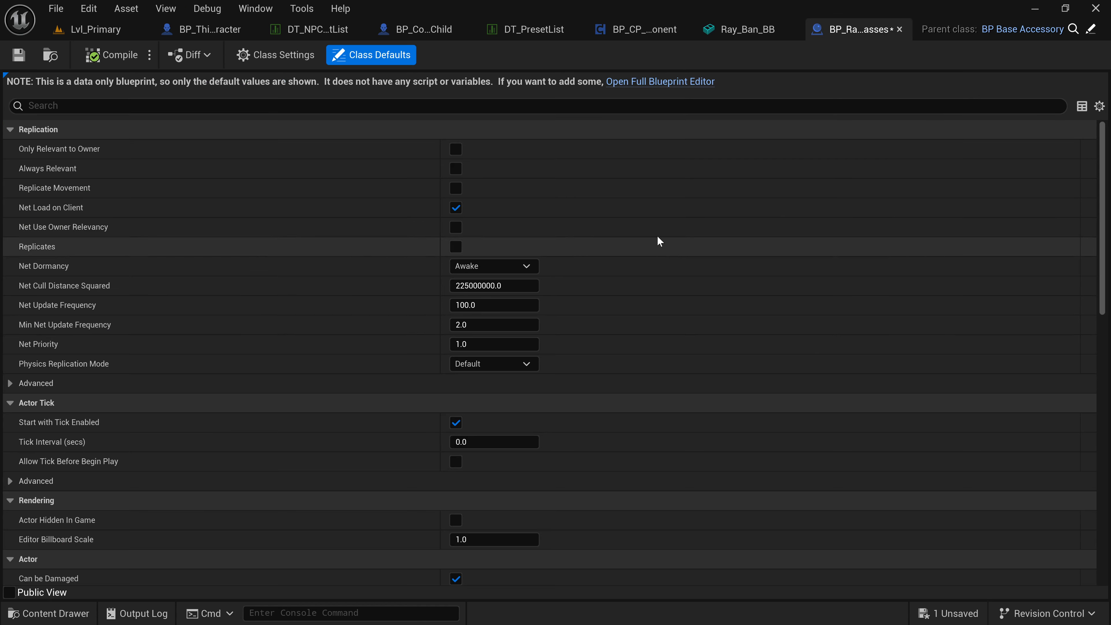
pyautogui.click(676, 90)
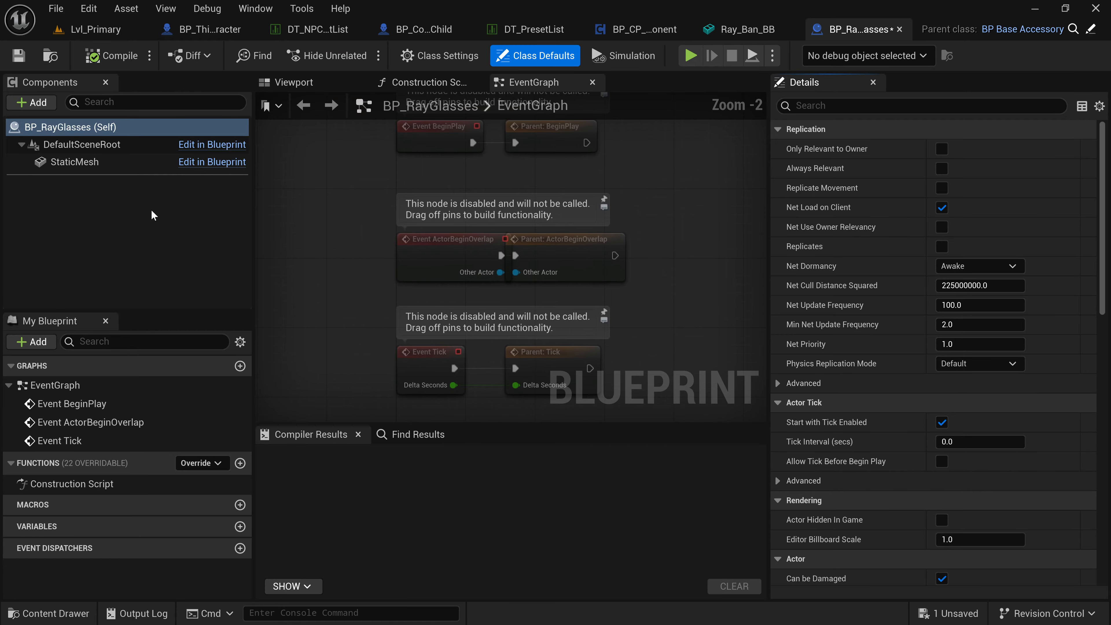
pyautogui.click(294, 82)
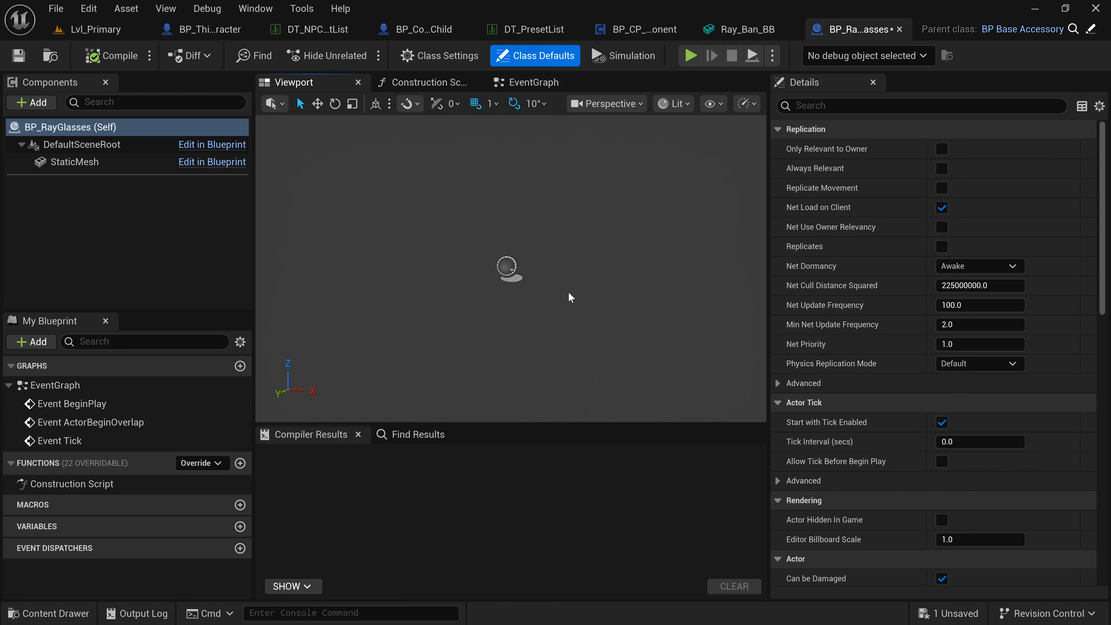
# - Assign the Ray_Ban_BB mesh to the StaticMesh component of BP_RayGlasses
pyautogui.click(139, 167)
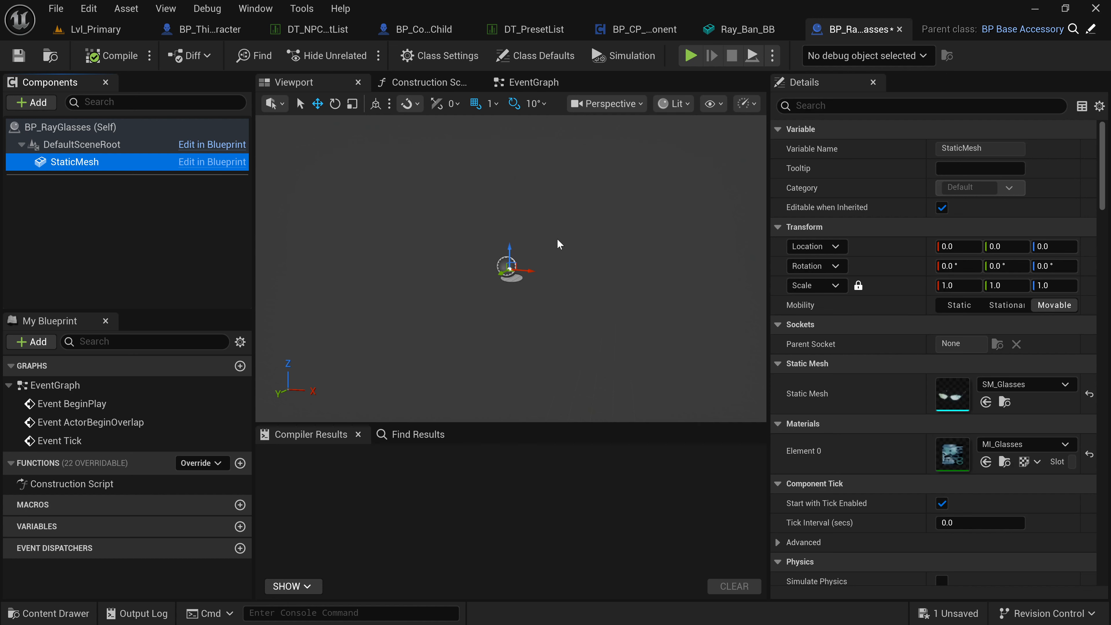
pyautogui.press('w')
pyautogui.moveTo(560, 244); pyautogui.dragTo(603, 264, button='right')
pyautogui.press('w')
pyautogui.press('a')
pyautogui.press('w')
pyautogui.press('s')
pyautogui.press('w')
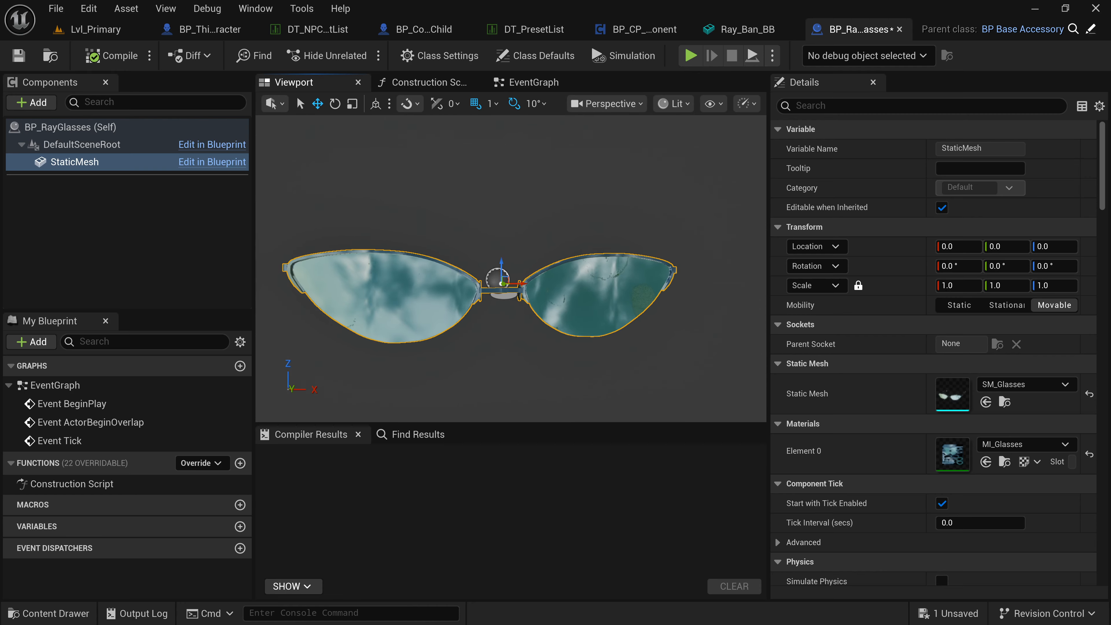
pyautogui.click(1003, 385)
pyautogui.write('ray')
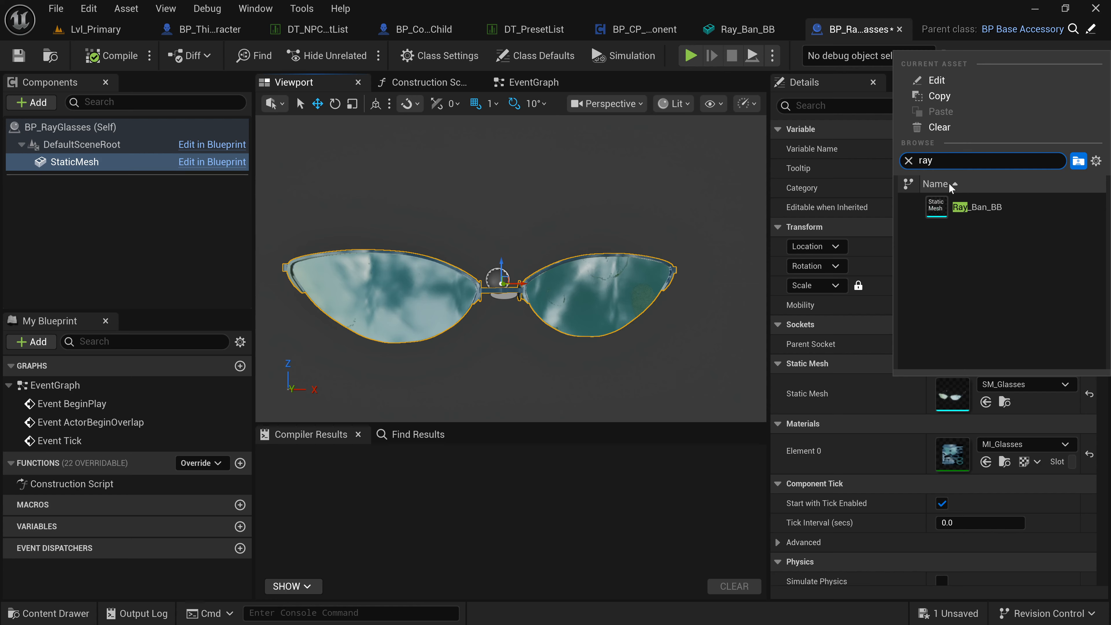
pyautogui.click(977, 207)
# - Inspect the new glasses mesh, and save and compile the BP_RayGlasses blueprint
pyautogui.moveTo(541, 264); pyautogui.dragTo(568, 281, button='right')
pyautogui.press('w')
pyautogui.press('s')
pyautogui.press('w')
pyautogui.press('s')
pyautogui.press('a')
pyautogui.press('s')
pyautogui.click(18, 56)
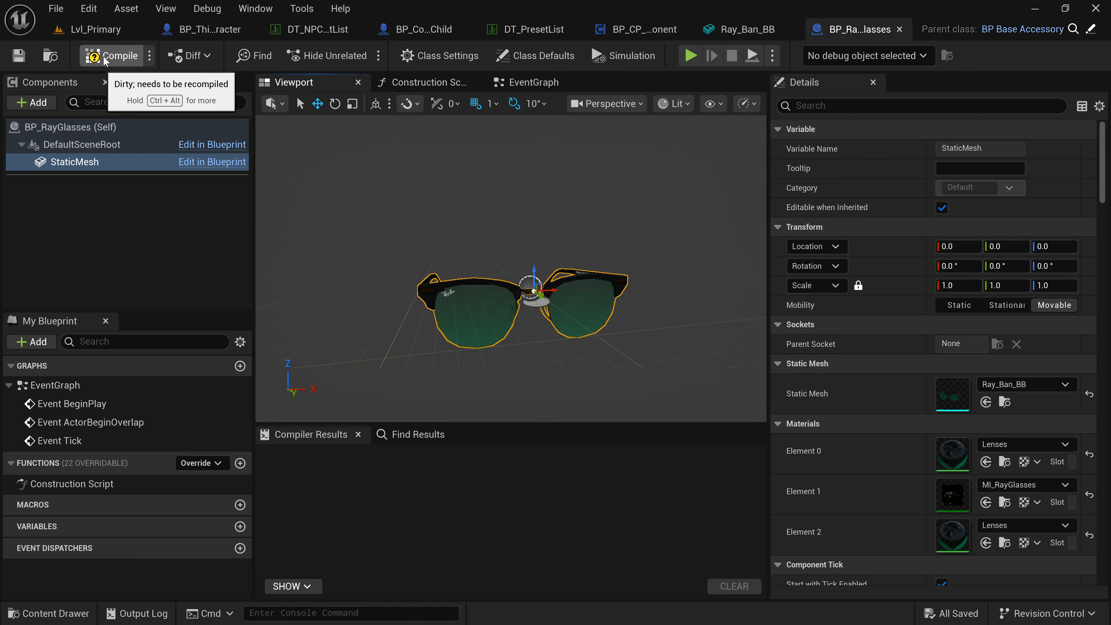
pyautogui.click(116, 54)
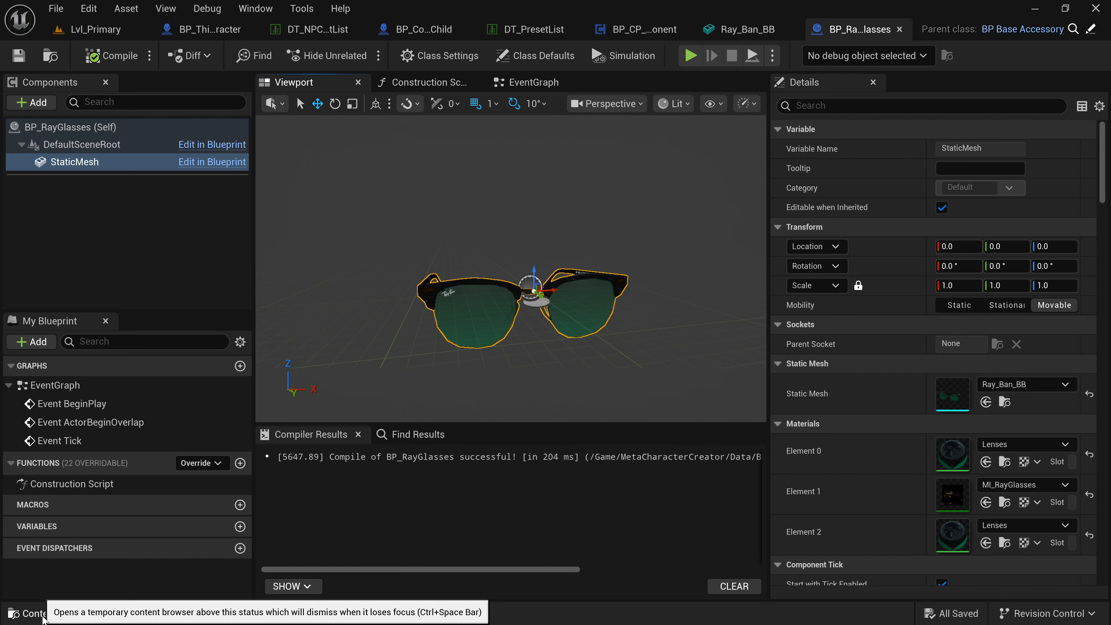
# - Open BP_IconMaker from Souls-LikeRPGTemplate/Data/Blueprints/Actors/Utility/IconPictureTaker and show its 3D preview
pyautogui.click(66, 612)
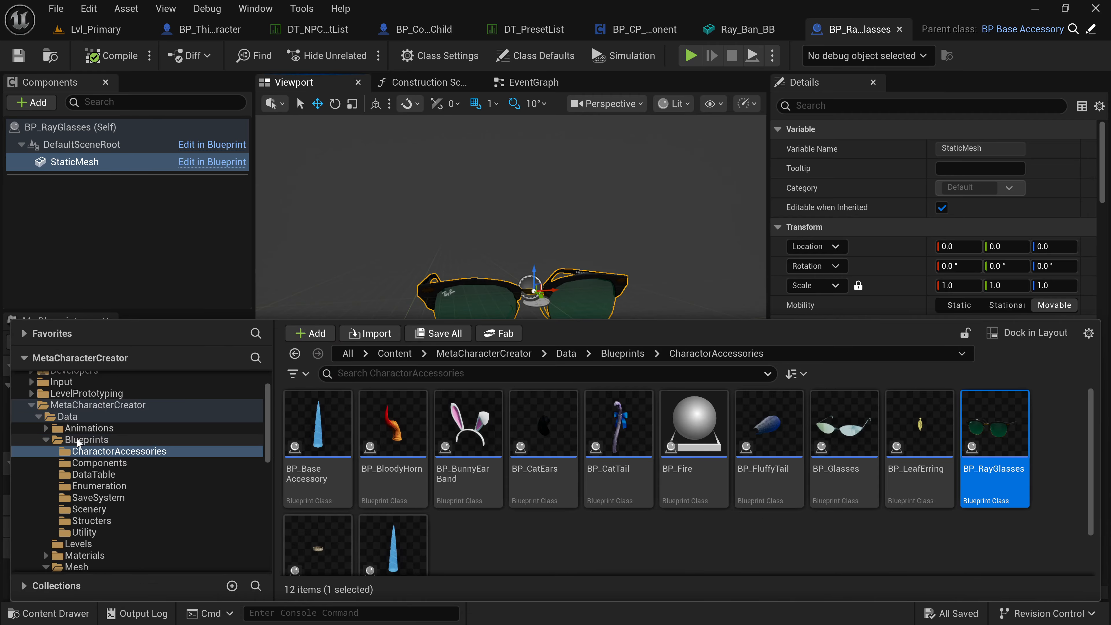
pyautogui.scroll(1, 95, 467)
pyautogui.click(87, 463)
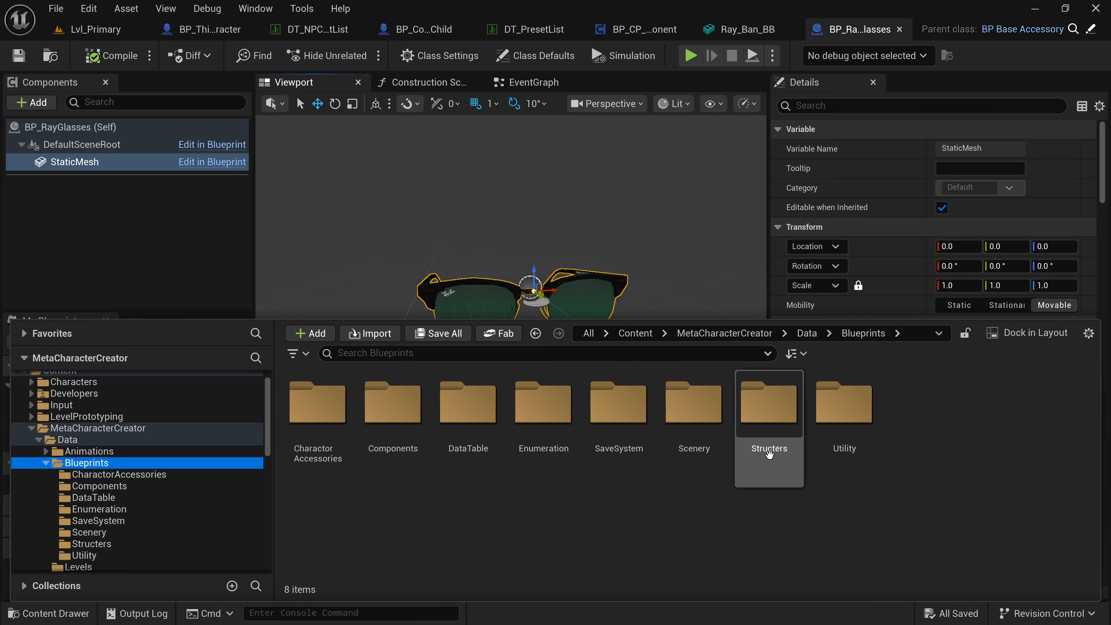
pyautogui.doubleClick(843, 419)
pyautogui.scroll(-10, 131, 463)
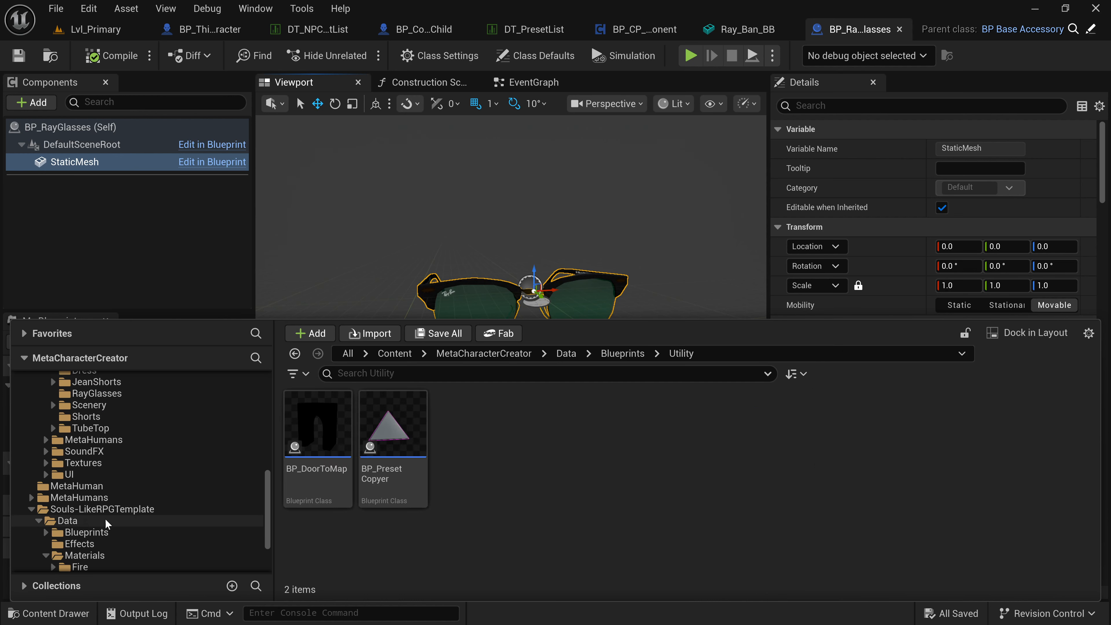
pyautogui.click(87, 532)
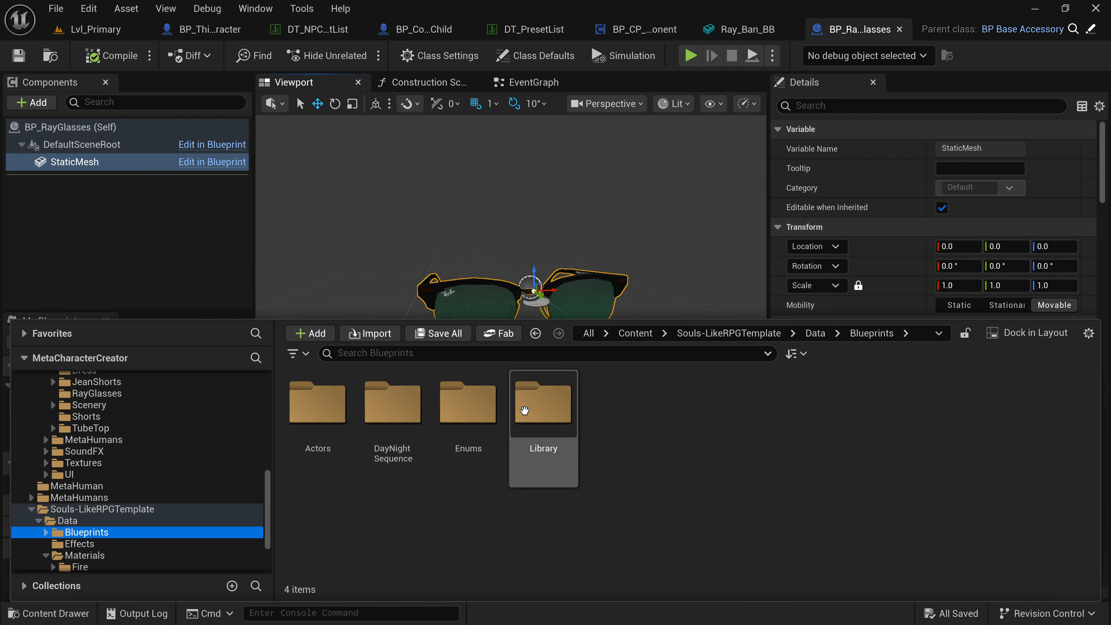
pyautogui.doubleClick(332, 416)
pyautogui.doubleClick(338, 433)
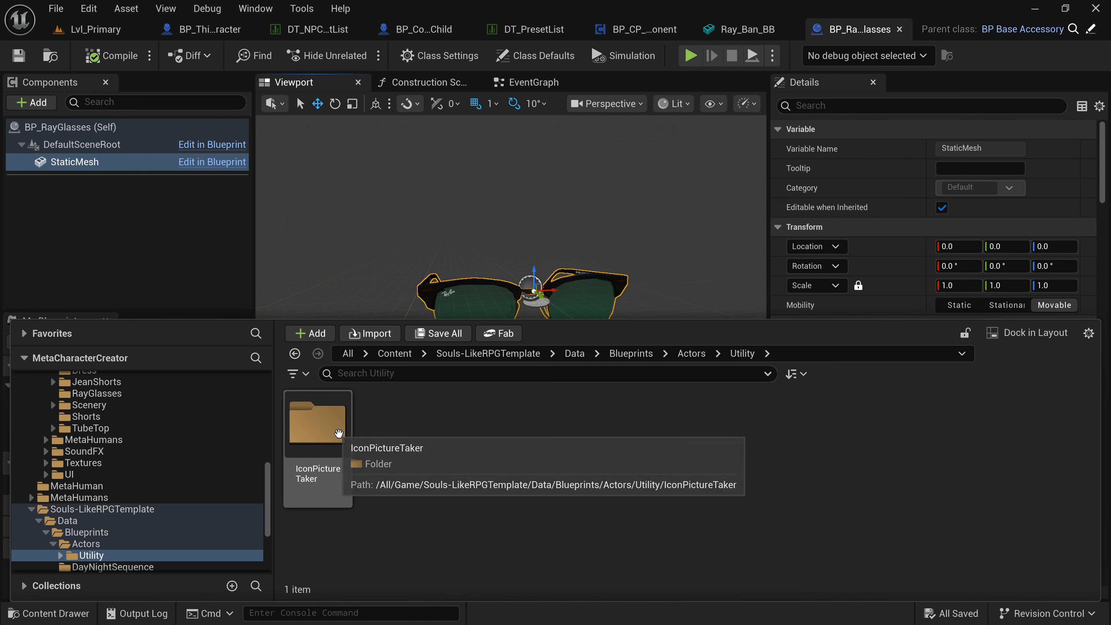
pyautogui.doubleClick(345, 433)
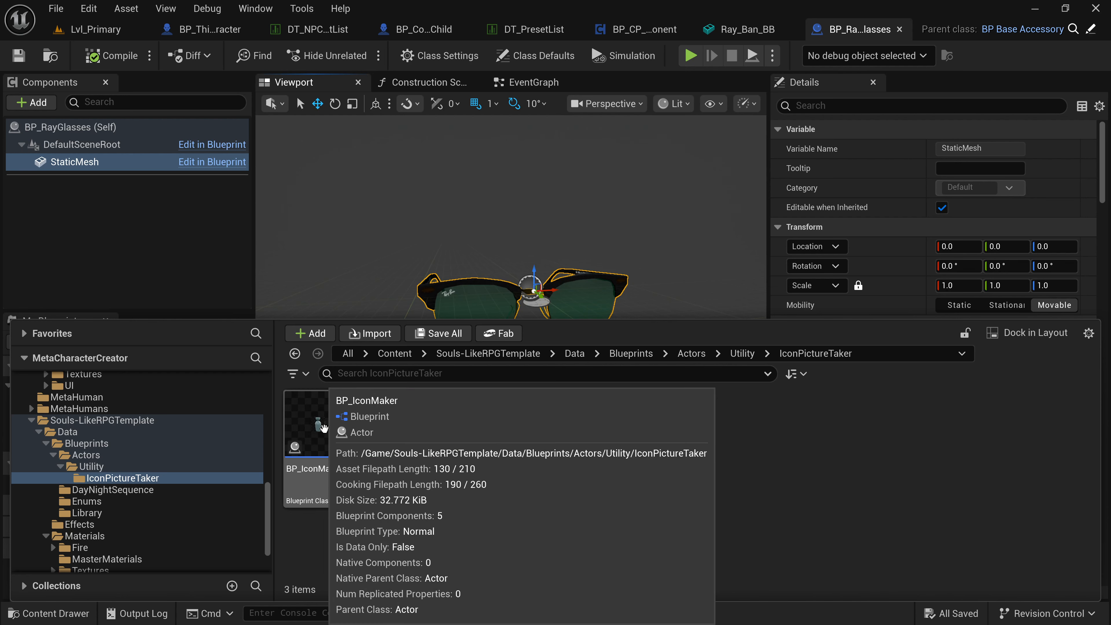
pyautogui.doubleClick(325, 429)
pyautogui.click(294, 83)
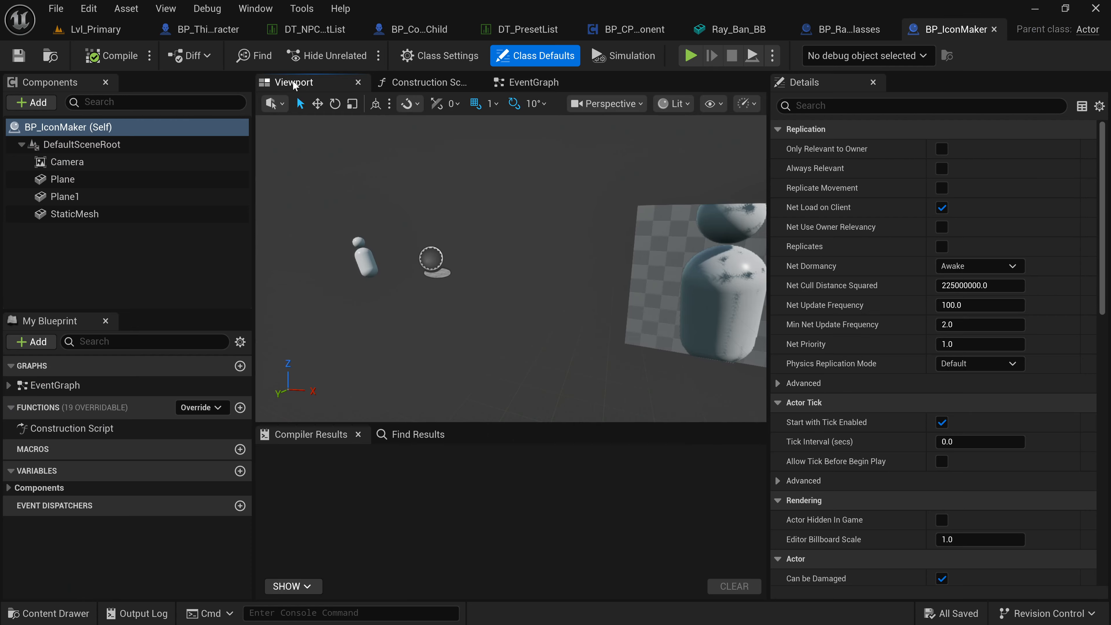
# - Assign the Ray_Ban_BB mesh to the StaticMesh component of BP_IconMaker
pyautogui.click(65, 197)
pyautogui.click(76, 214)
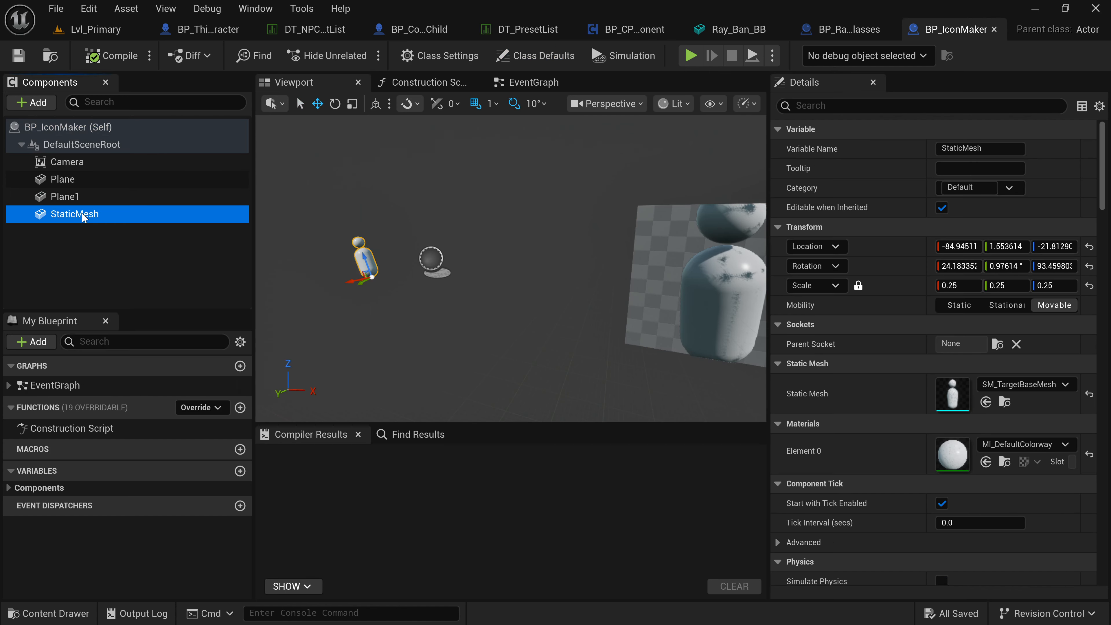
pyautogui.click(1014, 385)
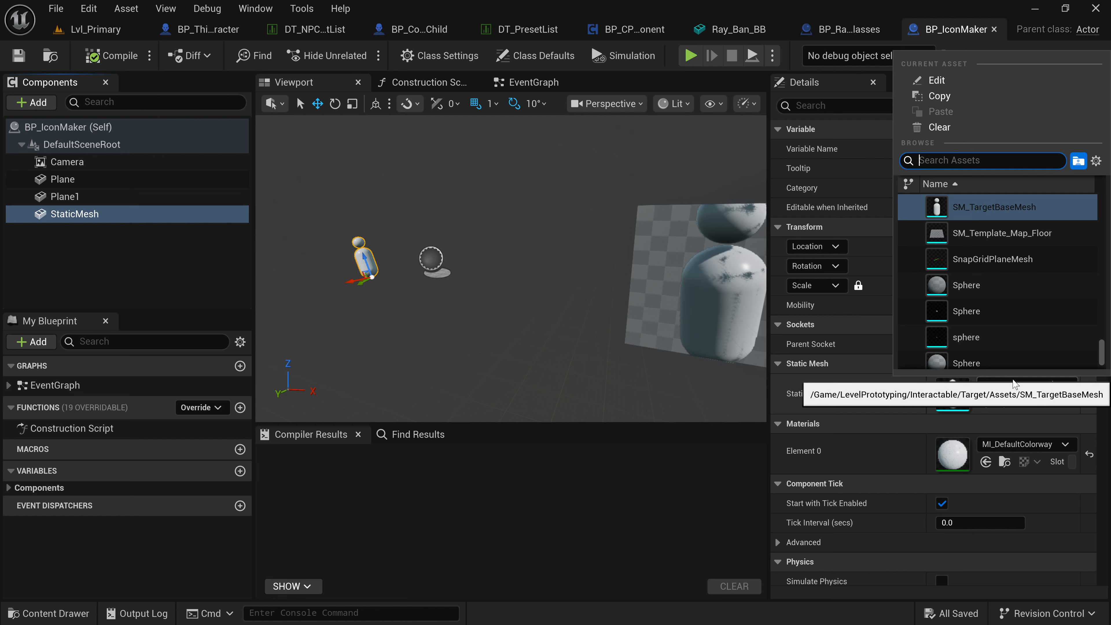
pyautogui.write('ray')
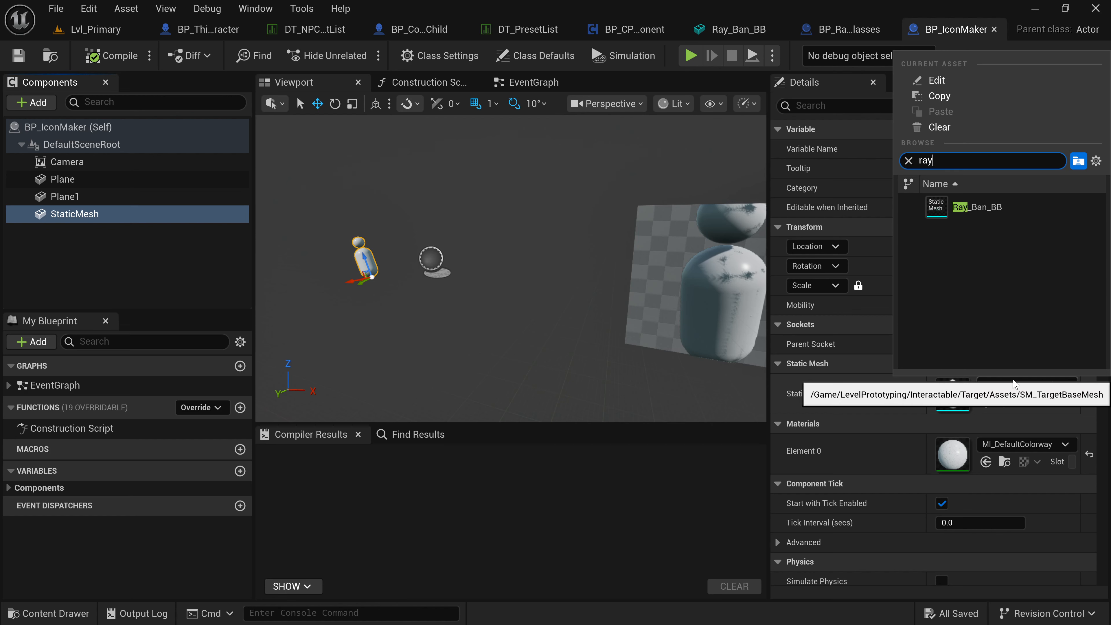
pyautogui.click(976, 209)
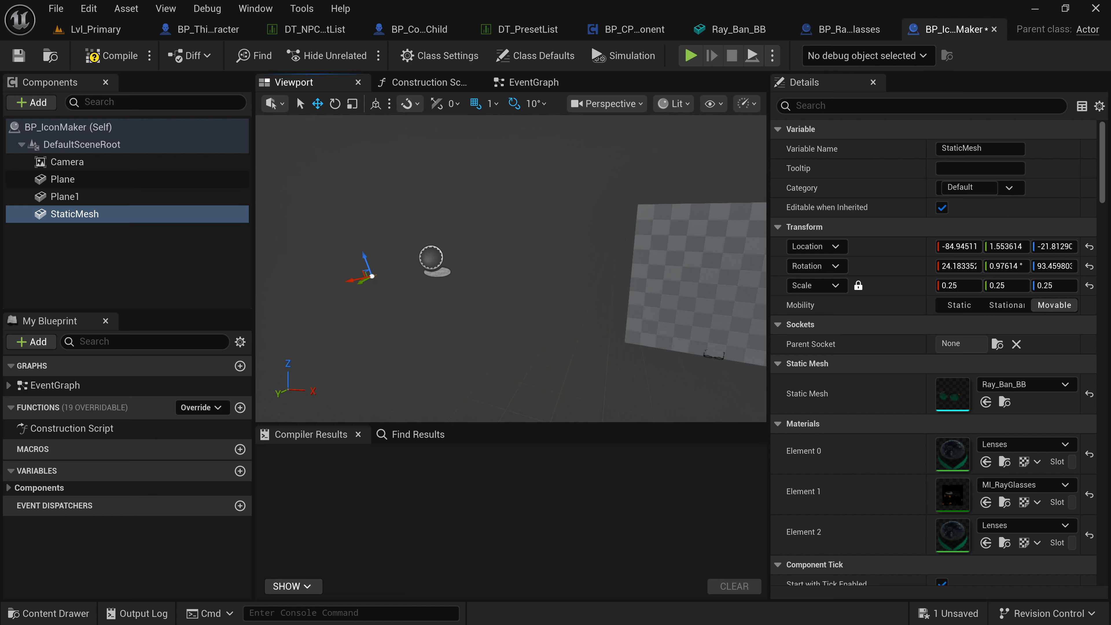
# - Move the glasses mesh up along its local Z axis to the middle of the icon plane, to a Z location of about -0.83
pyautogui.press('s')
pyautogui.moveTo(287, 257); pyautogui.dragTo(287, 256, button='right')
pyautogui.press('w')
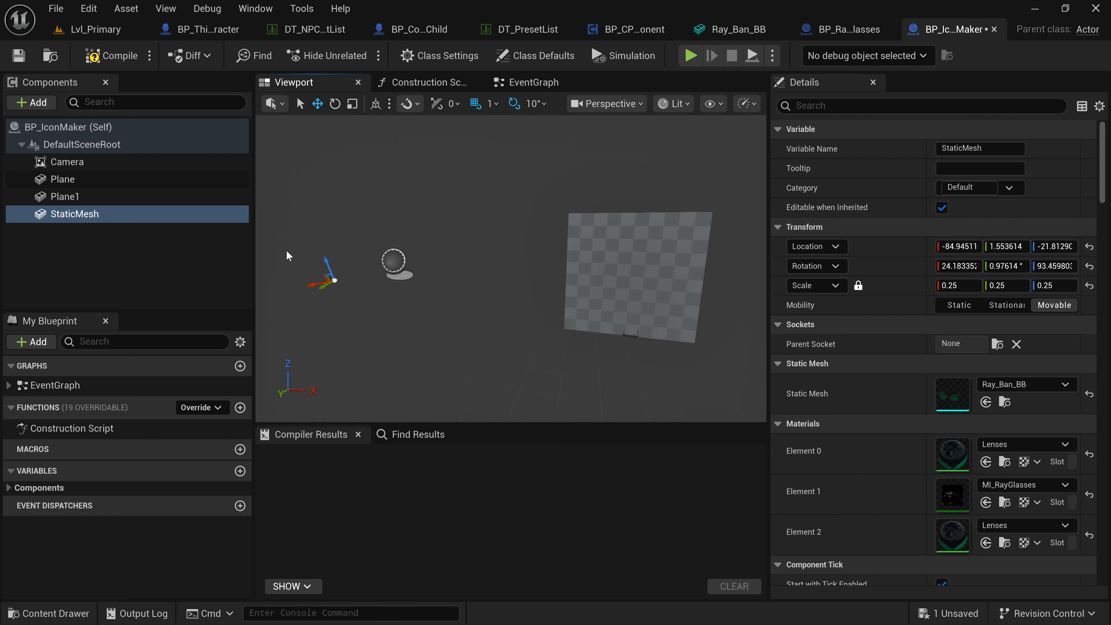
pyautogui.moveTo(324, 254); pyautogui.dragTo(331, 233)
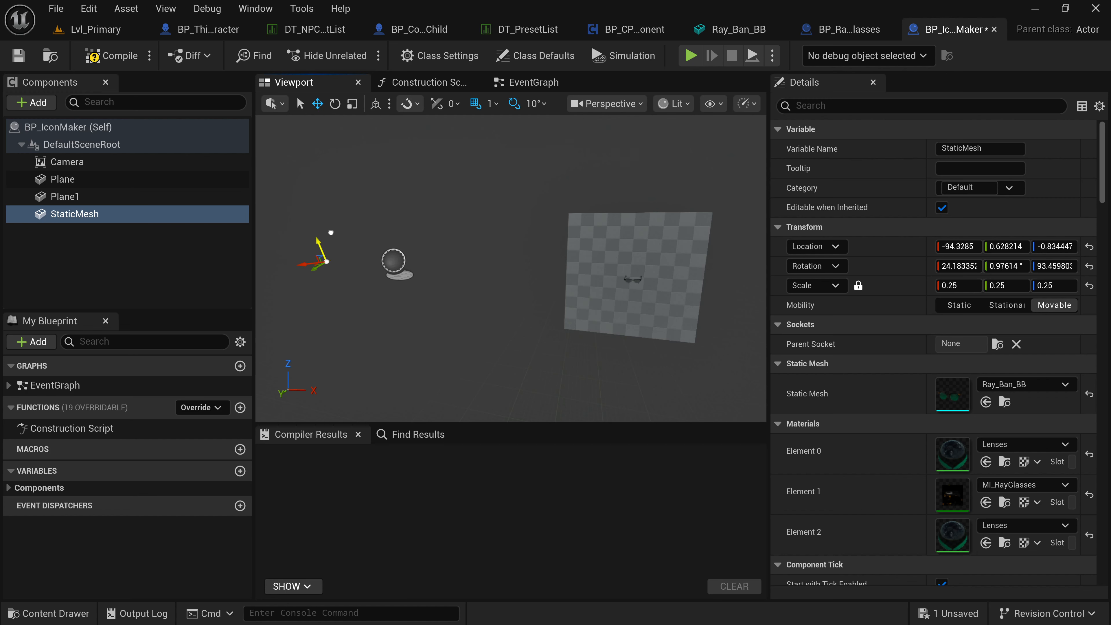
# - Set the glasses mesh's rotation to 0 on all three axes
pyautogui.press('a')
pyautogui.moveTo(331, 233); pyautogui.dragTo(355, 224, button='right')
pyautogui.press('d')
pyautogui.press('a')
pyautogui.moveTo(425, 286); pyautogui.dragTo(425, 286, button='right')
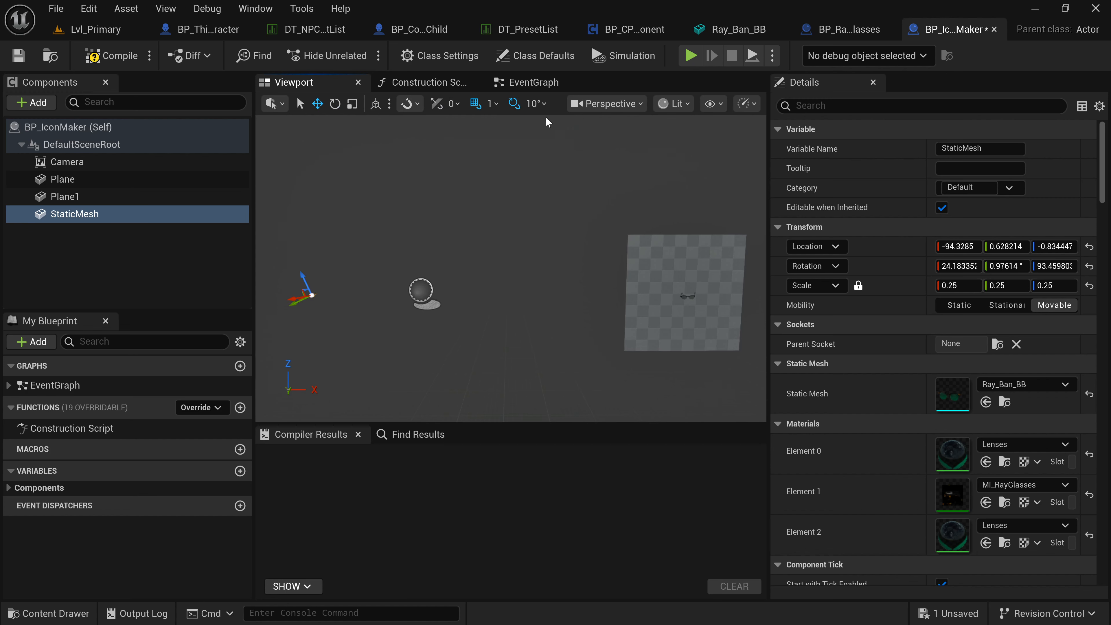
pyautogui.click(958, 266)
pyautogui.write('0')
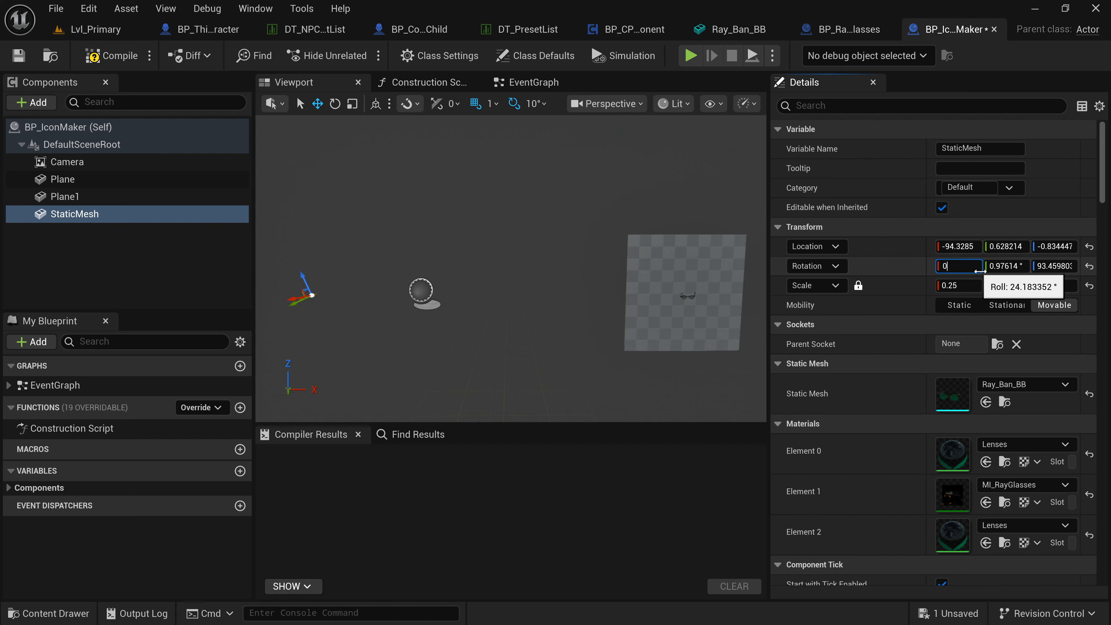
pyautogui.click(1006, 266)
pyautogui.write('0')
pyautogui.press('Tab')
pyautogui.write('0')
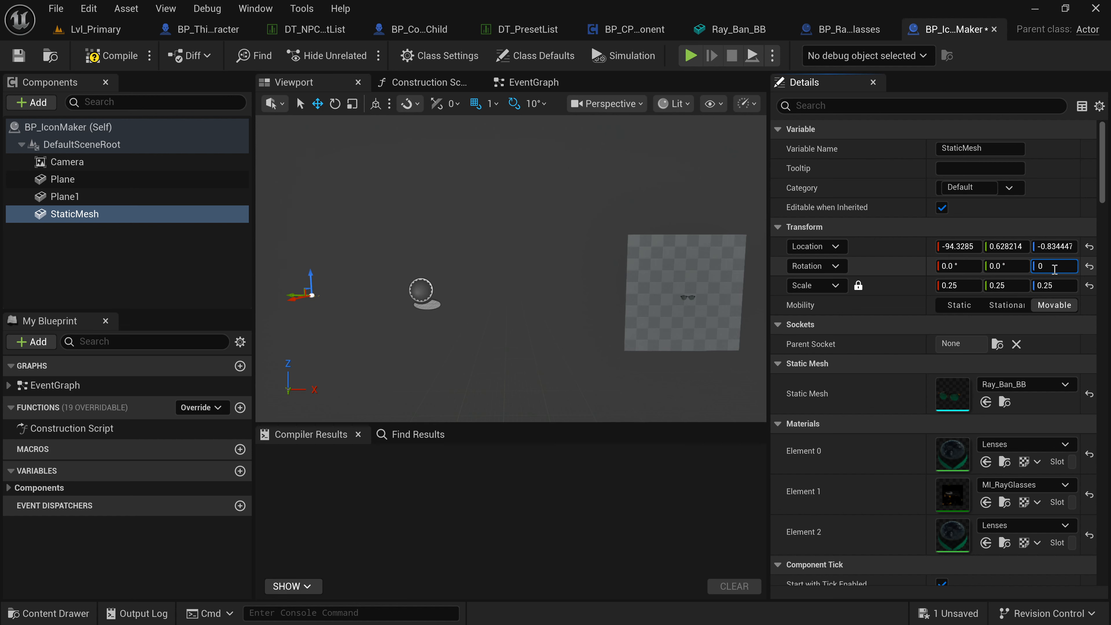
pyautogui.press('Return')
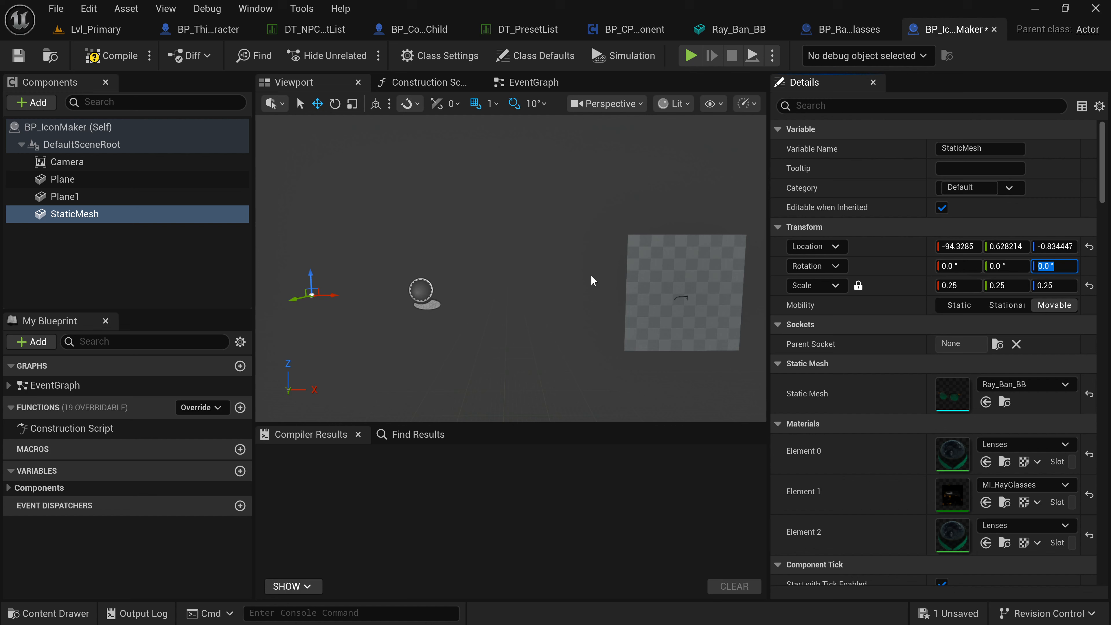
pyautogui.moveTo(604, 291); pyautogui.dragTo(454, 288, button='right')
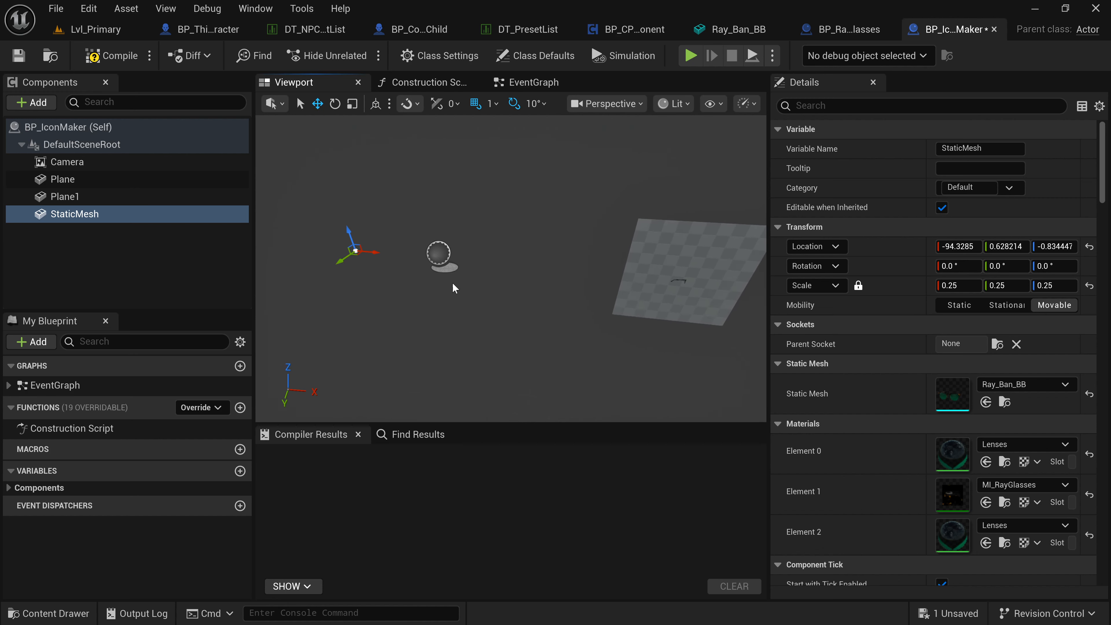
# - Move the glasses mesh toward the camera to an X location of about -154 and rotate it 70° about Z
pyautogui.moveTo(374, 254); pyautogui.dragTo(297, 252)
pyautogui.press('e')
pyautogui.press('w')
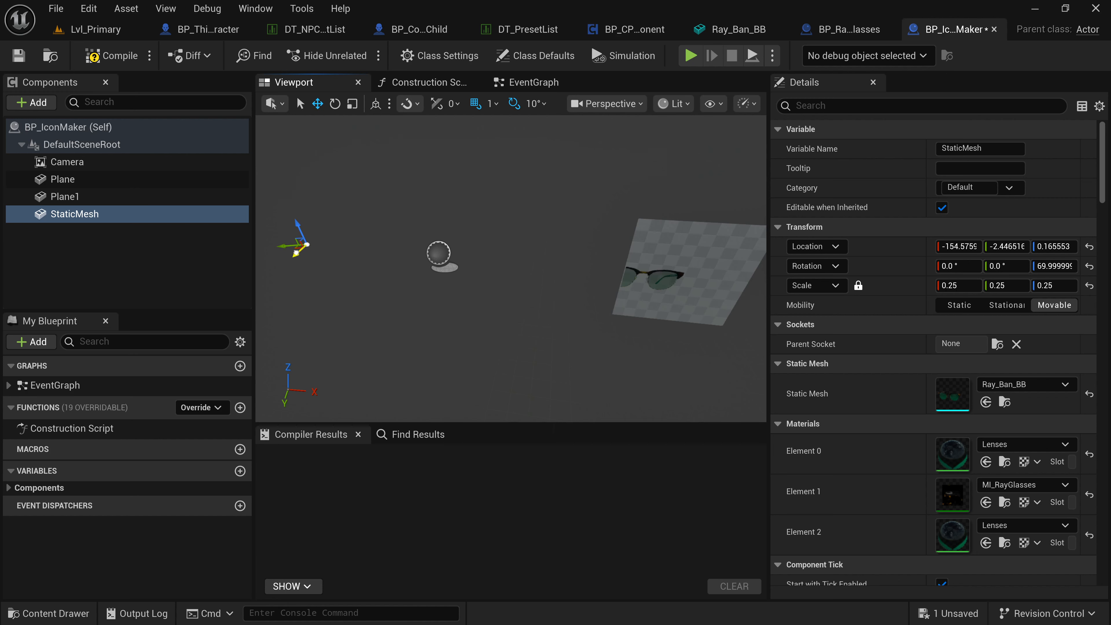
pyautogui.moveTo(300, 253); pyautogui.dragTo(302, 252)
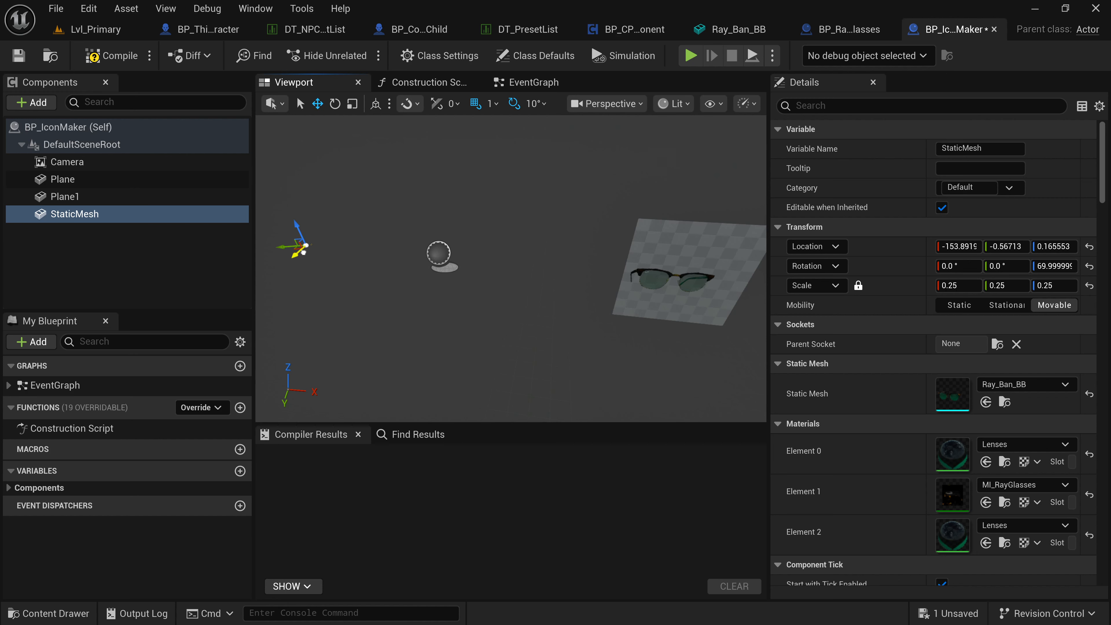
# - Center the glasses on the icon plane at about X -156.7, Y 0.46 and scale the mesh uniformly to 0.305
pyautogui.moveTo(458, 282)
pyautogui.mouseDown(button='right')
pyautogui.moveTo(440, 241)
pyautogui.moveTo(439, 278)
pyautogui.mouseUp(button='right')
pyautogui.press('w')
pyautogui.press('s')
pyautogui.press('a')
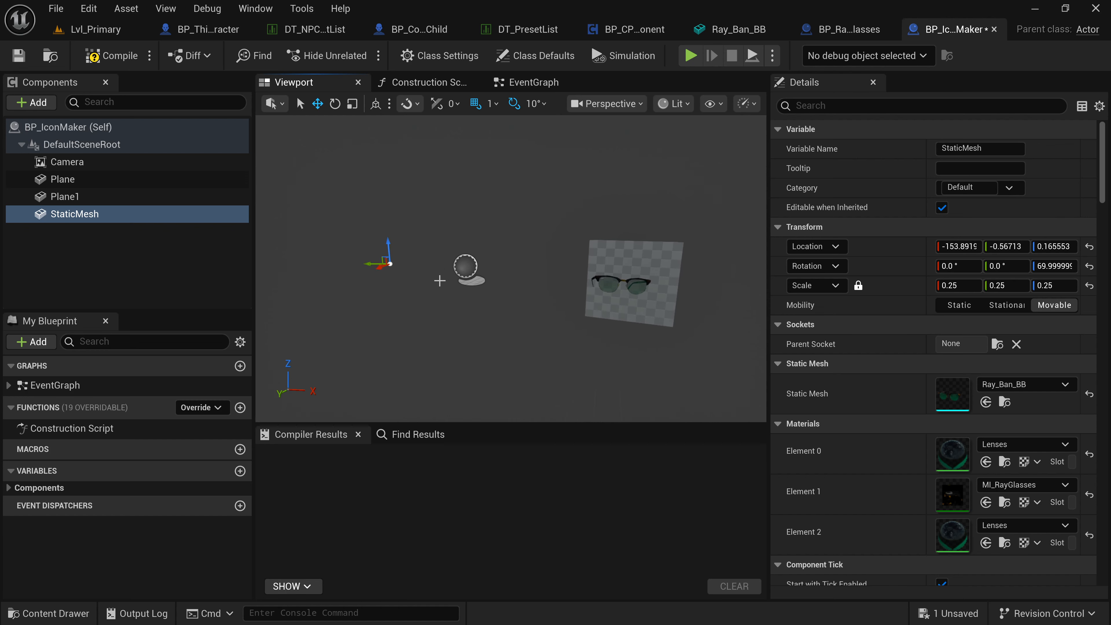
pyautogui.moveTo(373, 267); pyautogui.dragTo(371, 266)
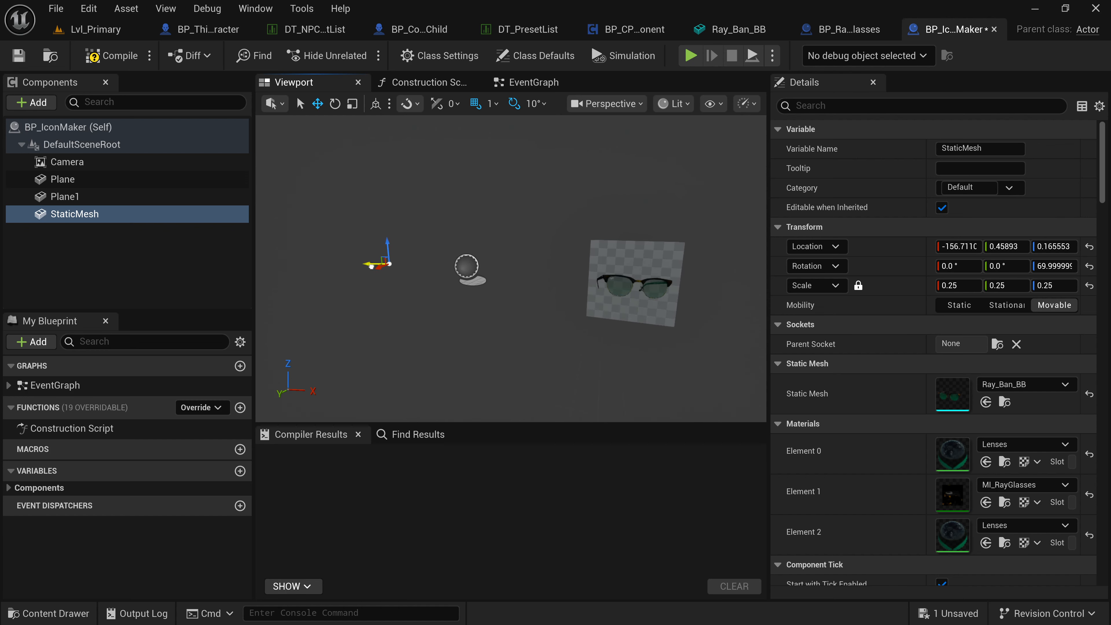
pyautogui.moveTo(954, 285)
pyautogui.mouseDown()
pyautogui.moveTo(984, 285)
pyautogui.moveTo(954, 285)
pyautogui.mouseUp()
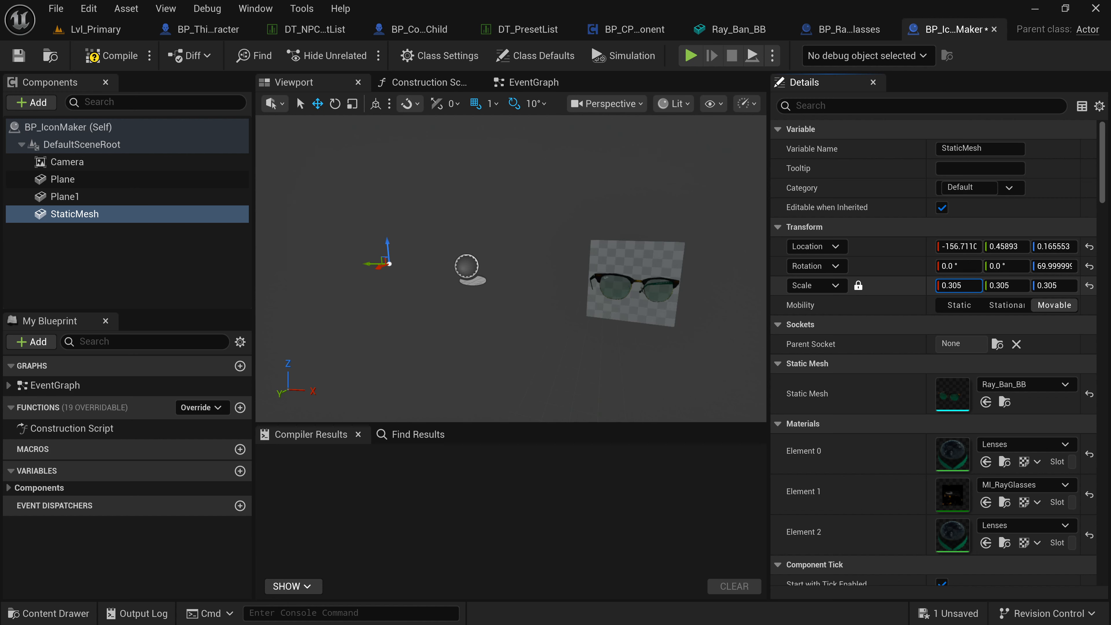
pyautogui.moveTo(662, 318); pyautogui.dragTo(687, 321, button='right')
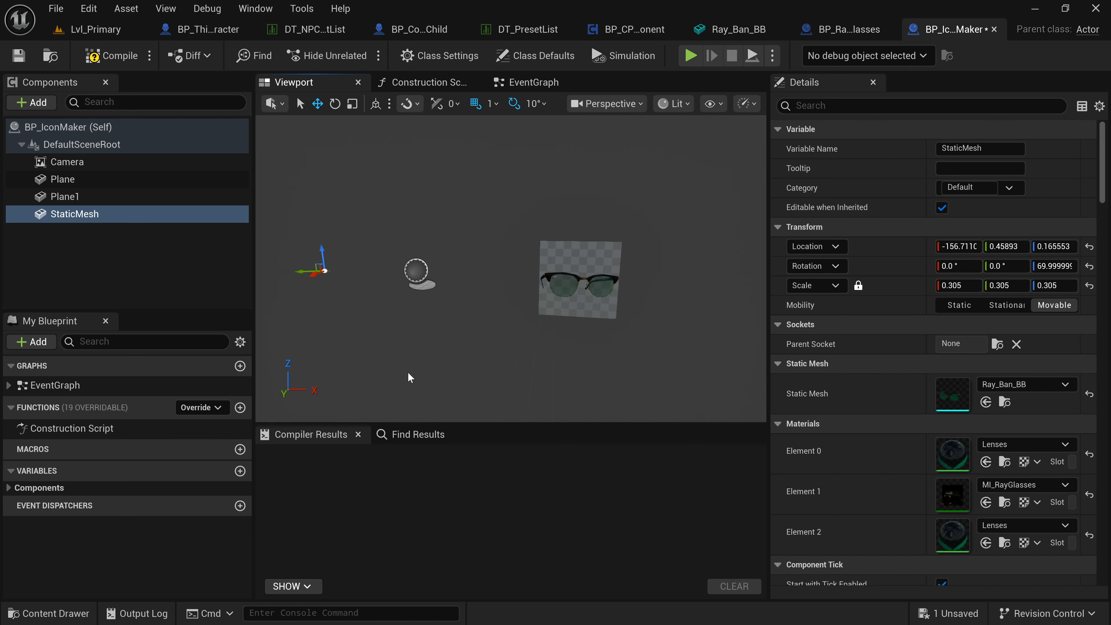
# - Create a static texture from the RT_RenderTargetTexture render target in the IconPictureTaker folder
pyautogui.hotkey('ctrl', 'space')
pyautogui.rightClick(488, 418)
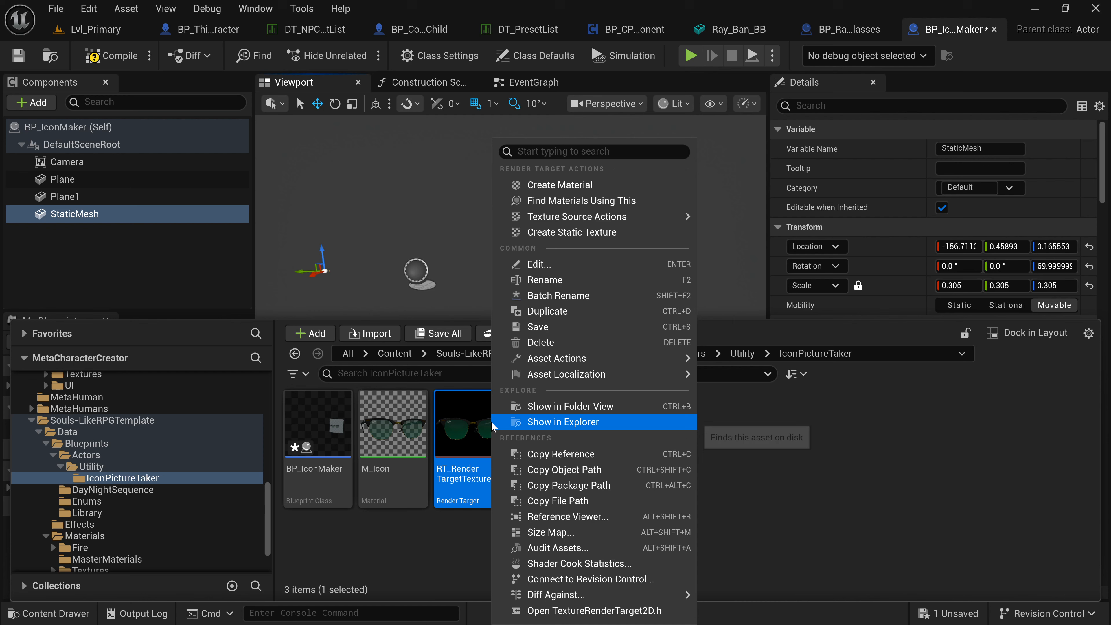
pyautogui.click(529, 232)
pyautogui.click(544, 448)
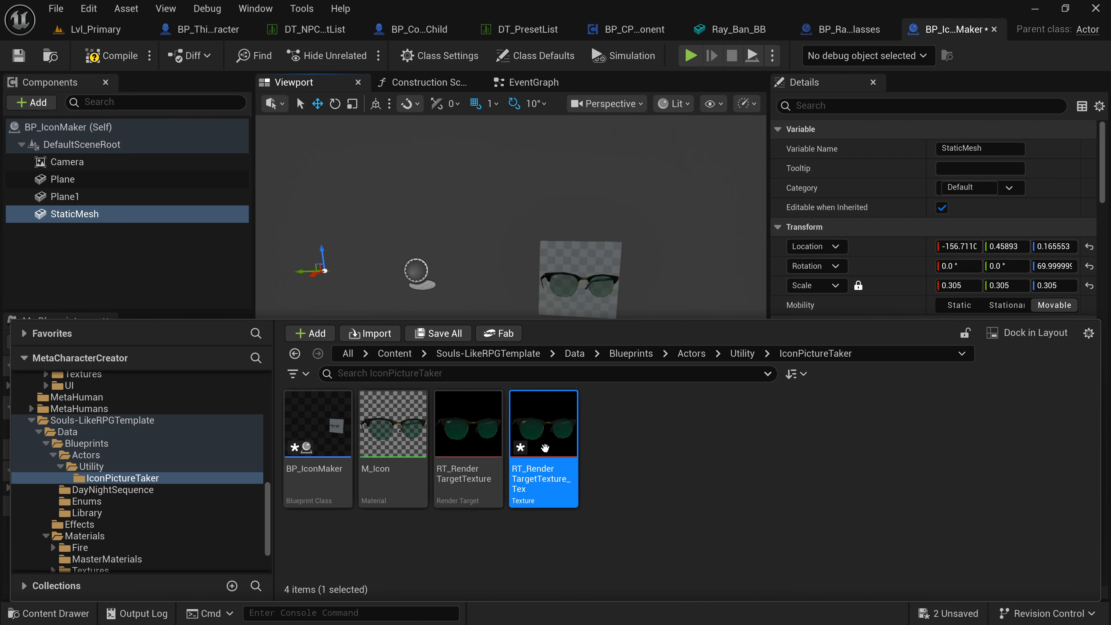
# - Open the new static texture and set its texture group to UI and its compression to UserInterface2D (RGBA8)
pyautogui.doubleClick(537, 456)
pyautogui.click(892, 315)
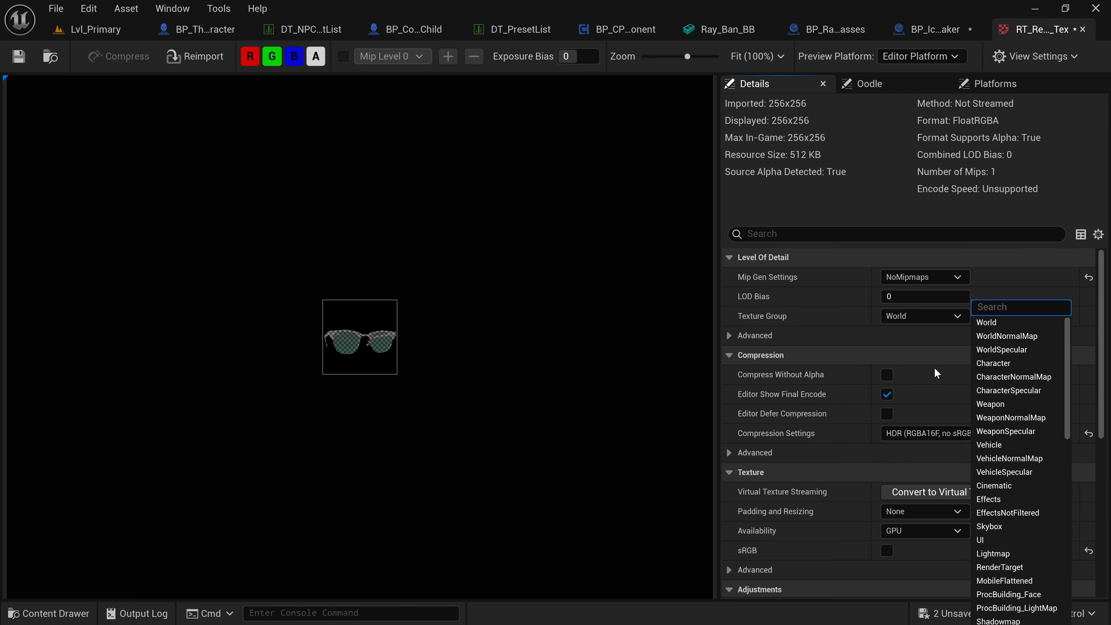
pyautogui.click(1006, 540)
pyautogui.click(936, 433)
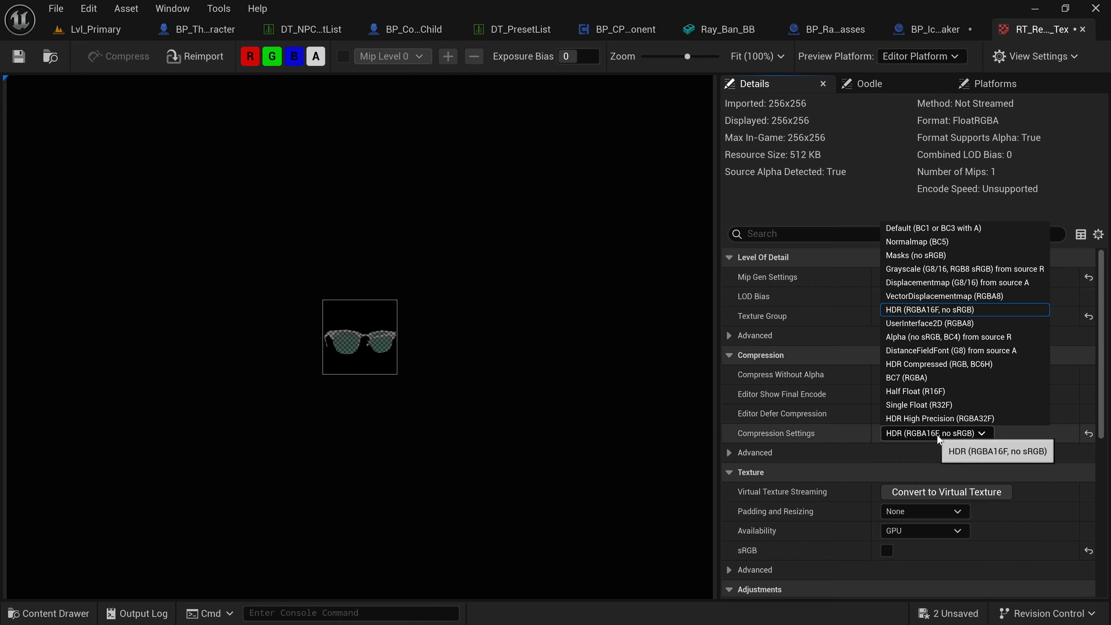
pyautogui.click(923, 323)
# - Invert the texture's alpha by setting Max Alpha to 0 and Min Alpha to 1
pyautogui.scroll(-8, 821, 489)
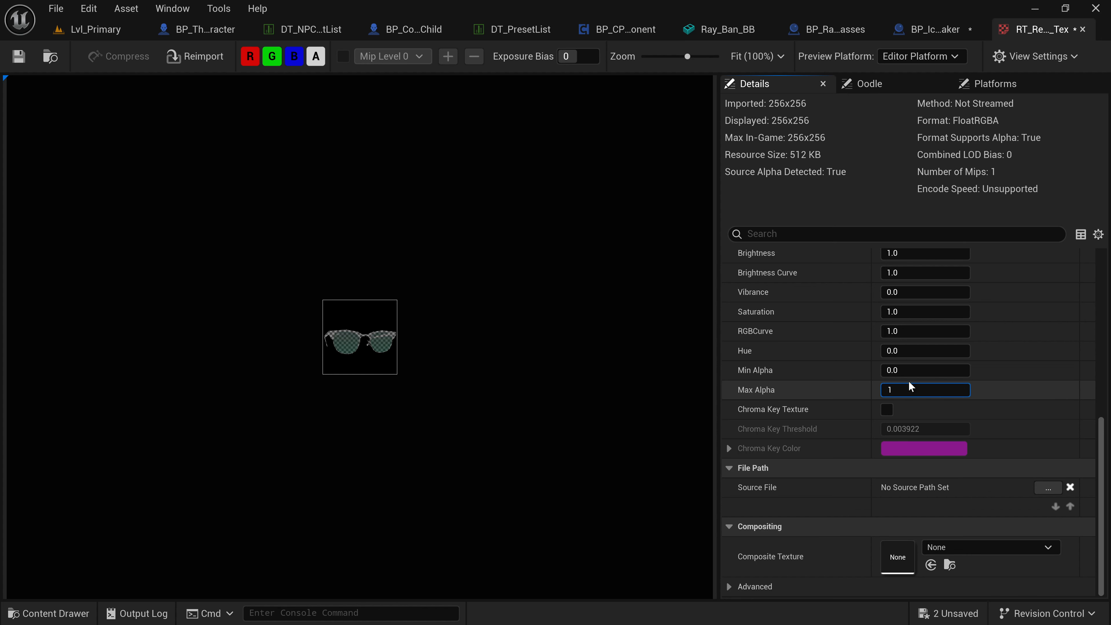
pyautogui.press('BackSpace')
pyautogui.write('0')
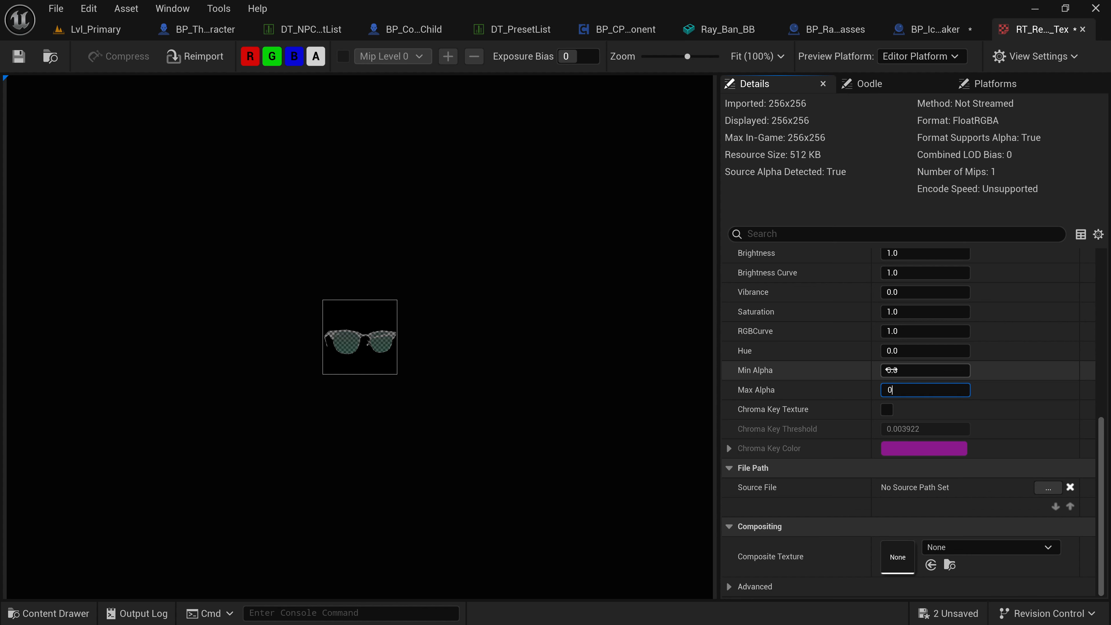
pyautogui.click(892, 370)
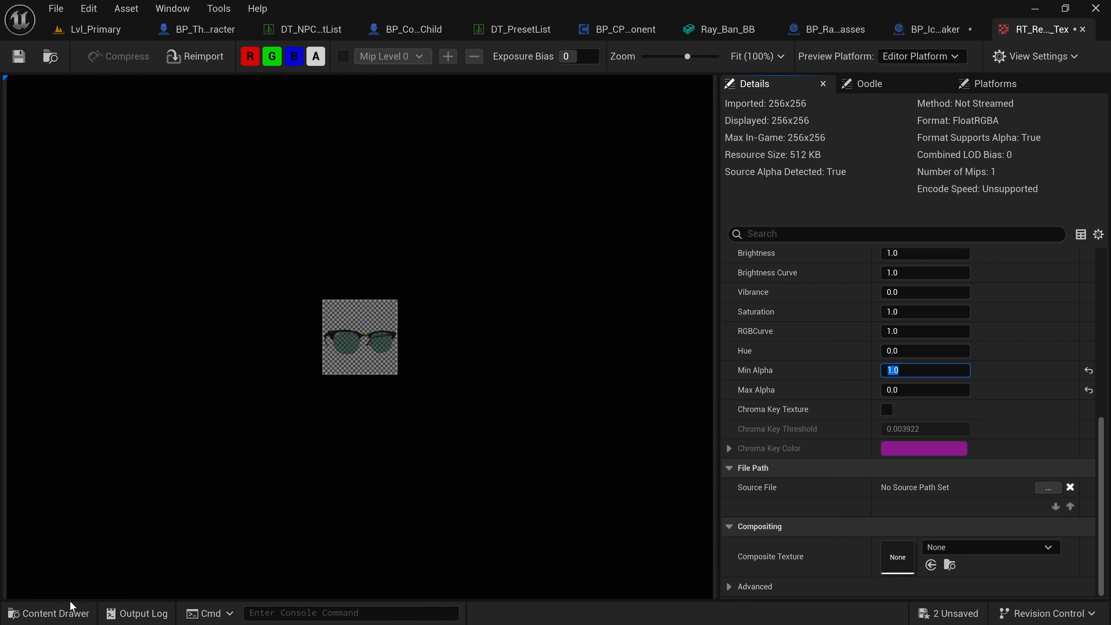
# - Rename the new static texture in the IconPictureTaker folder as T_Icon_Acc_RayGlasses
pyautogui.click(70, 610)
pyautogui.click(687, 502)
pyautogui.click(551, 519)
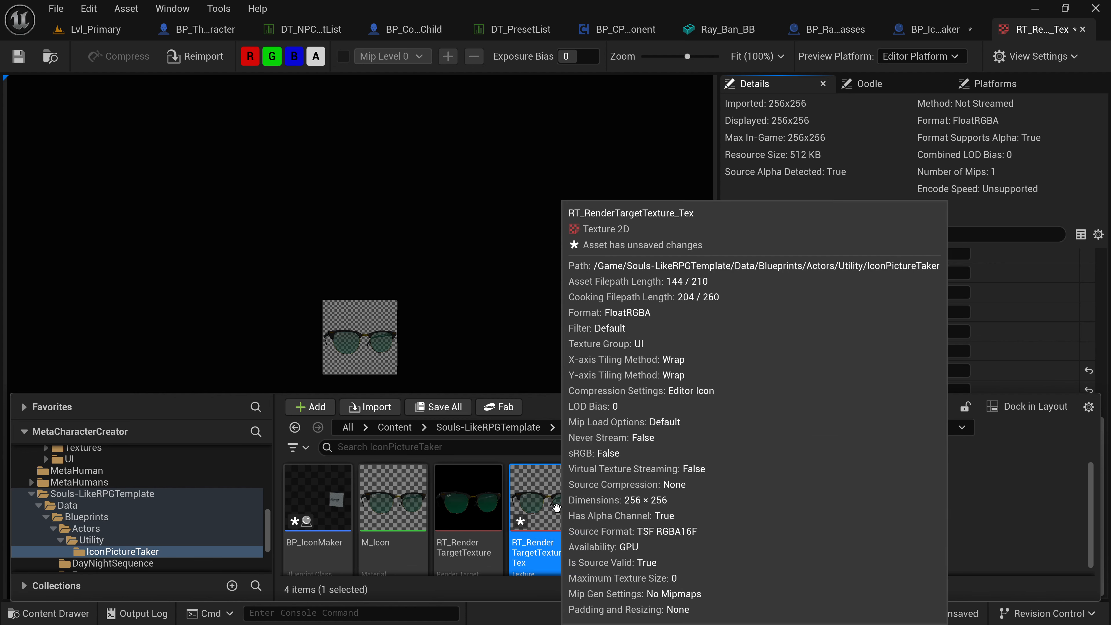
pyautogui.press('F2')
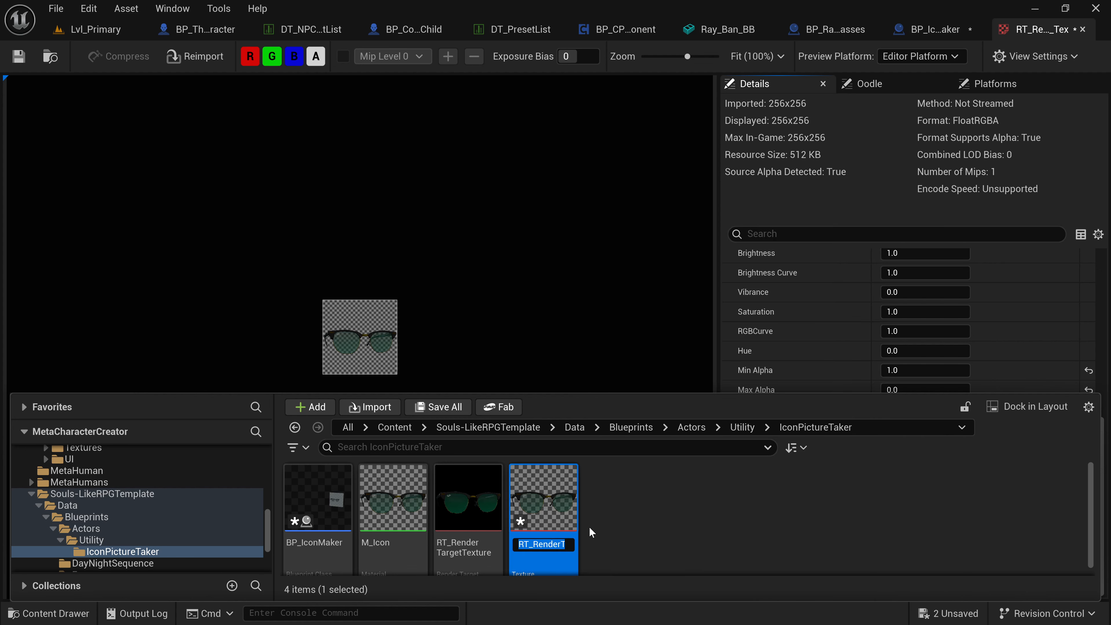
pyautogui.write('T')
pyautogui.write('_Icon')
pyautogui.write('_')
pyautogui.write('Acc')
pyautogui.write('ere')
pyautogui.press('BackSpace')
pyautogui.press('BackSpace')
pyautogui.press('BackSpace')
pyautogui.write('_RayGlasses')
pyautogui.press('Return')
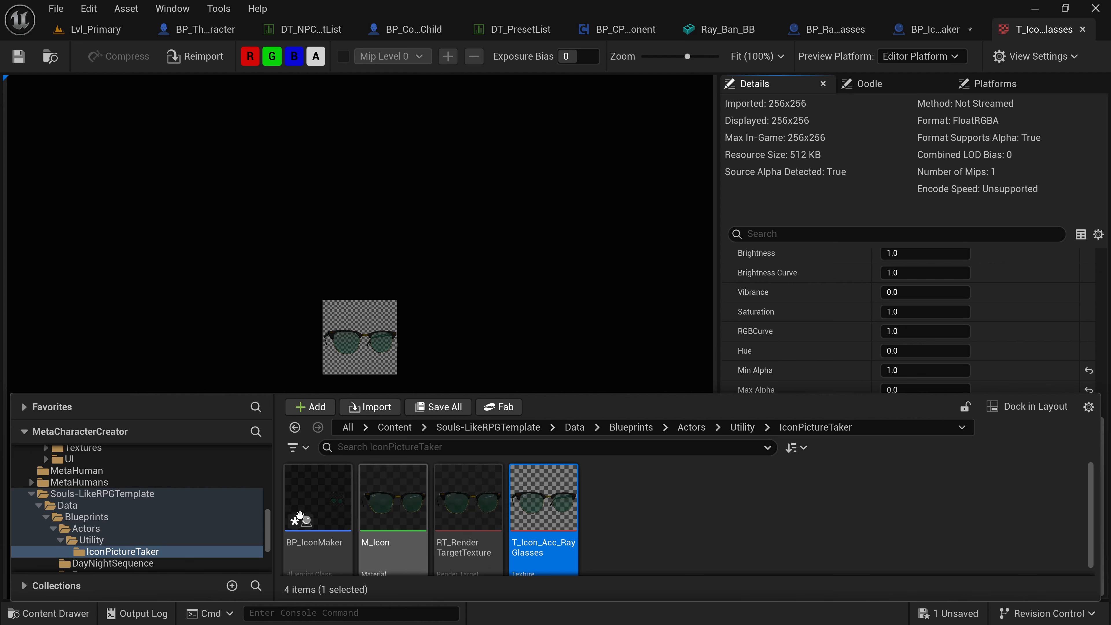
# - Look through the MetaCharacterCreator project folders, including Textures, for the place where accessory icons are stored
pyautogui.scroll(-1, 113, 501)
pyautogui.scroll(-5, 125, 527)
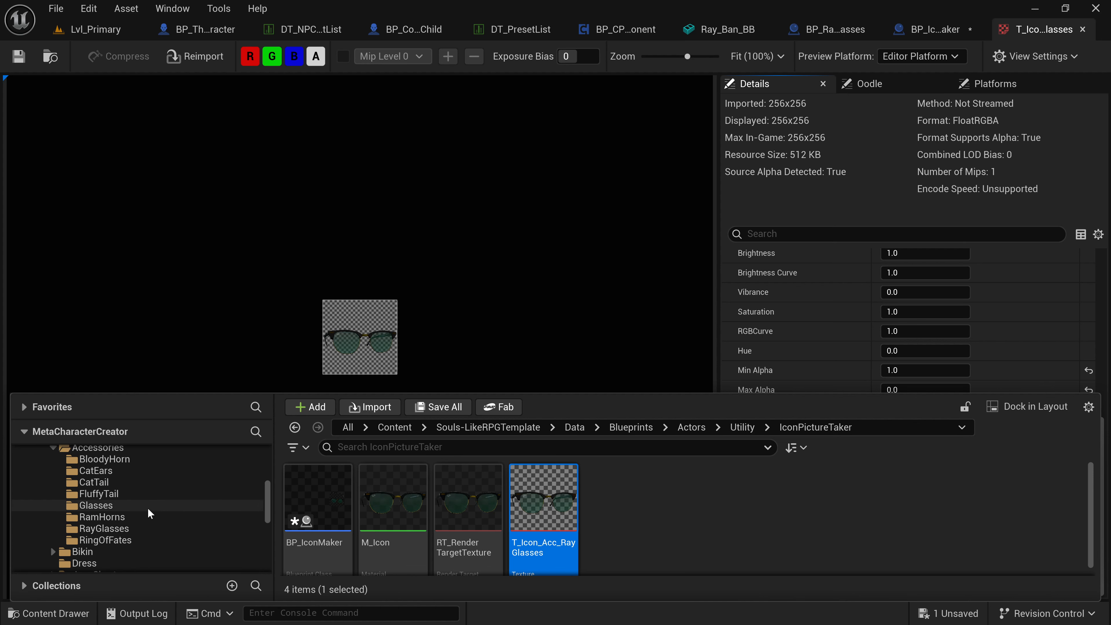
pyautogui.scroll(5, 89, 496)
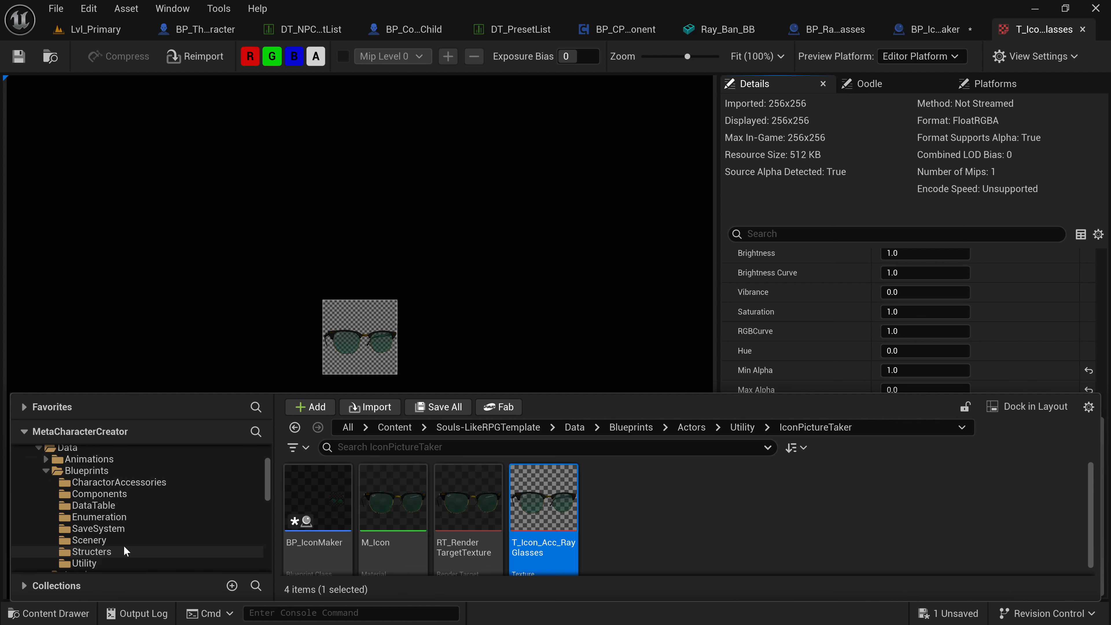
pyautogui.scroll(2, 123, 543)
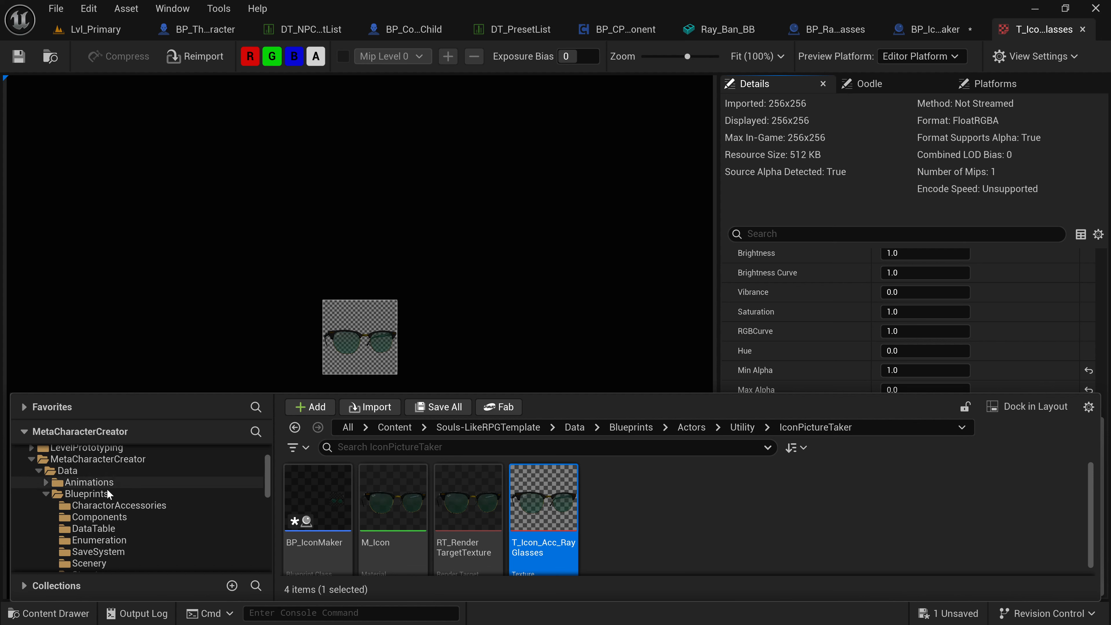
pyautogui.scroll(-5, 131, 499)
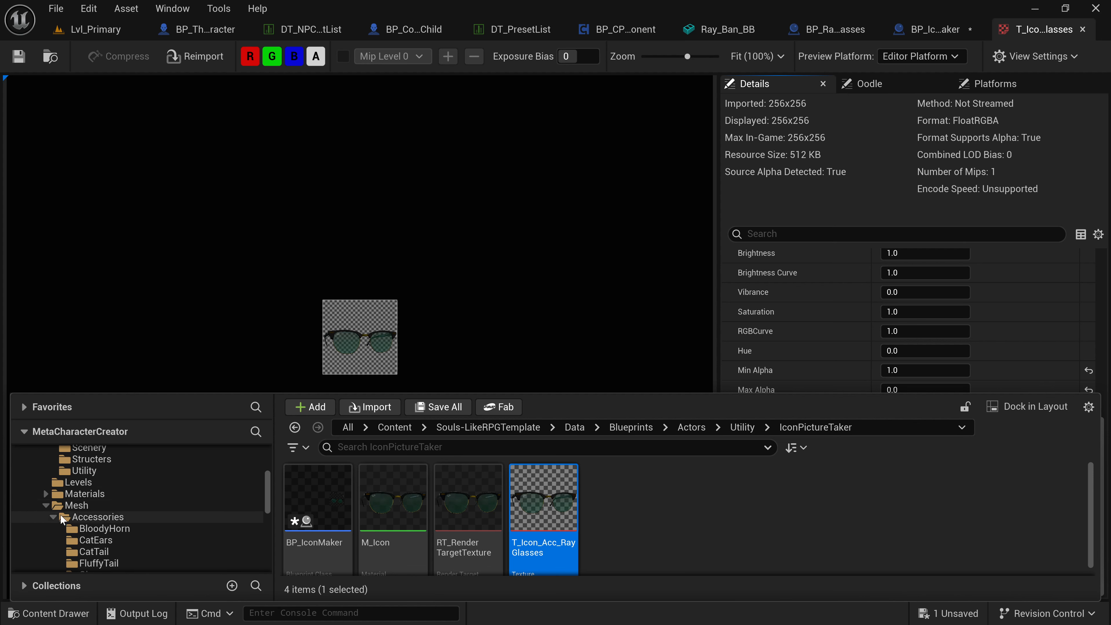
pyautogui.scroll(-4, 78, 510)
pyautogui.scroll(-3, 108, 535)
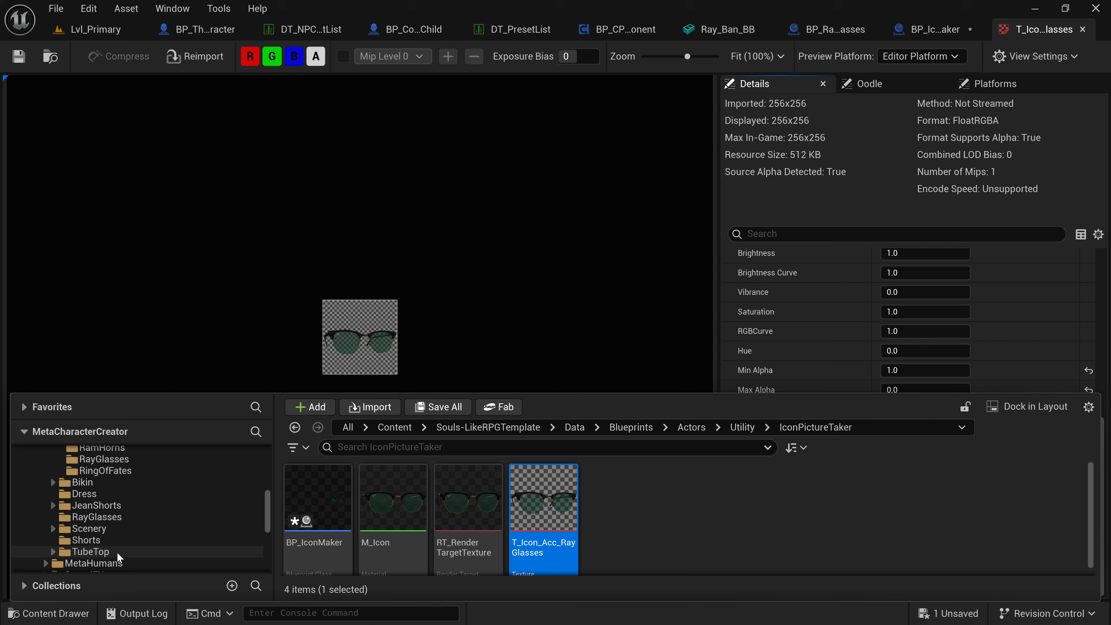
pyautogui.click(44, 517)
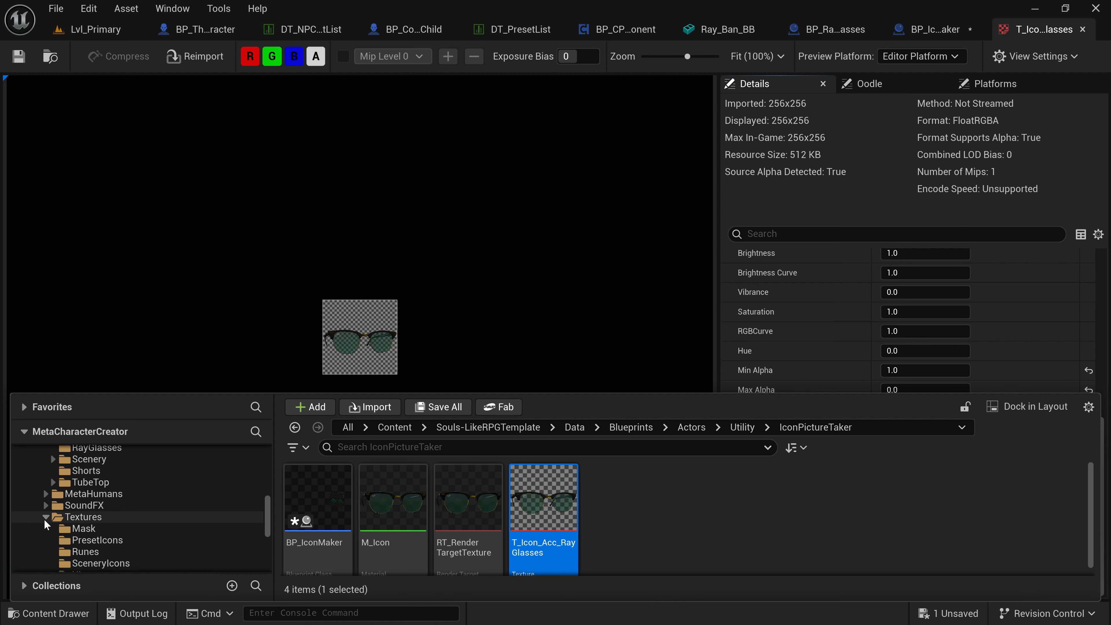
pyautogui.scroll(-2, 70, 525)
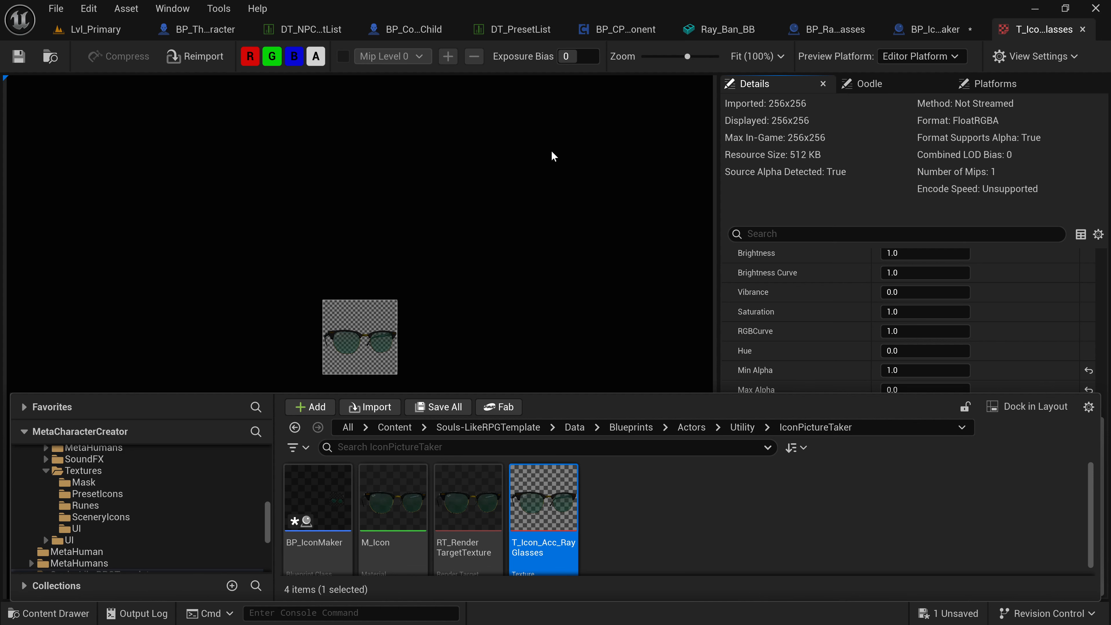
pyautogui.scroll(-6, 178, 479)
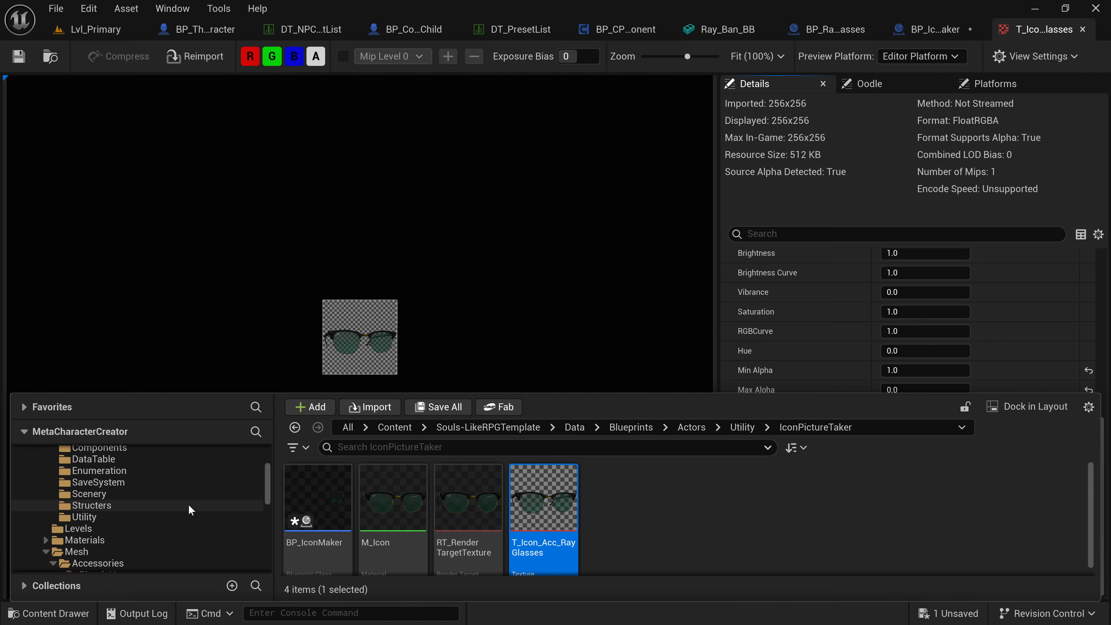
pyautogui.scroll(8, 179, 503)
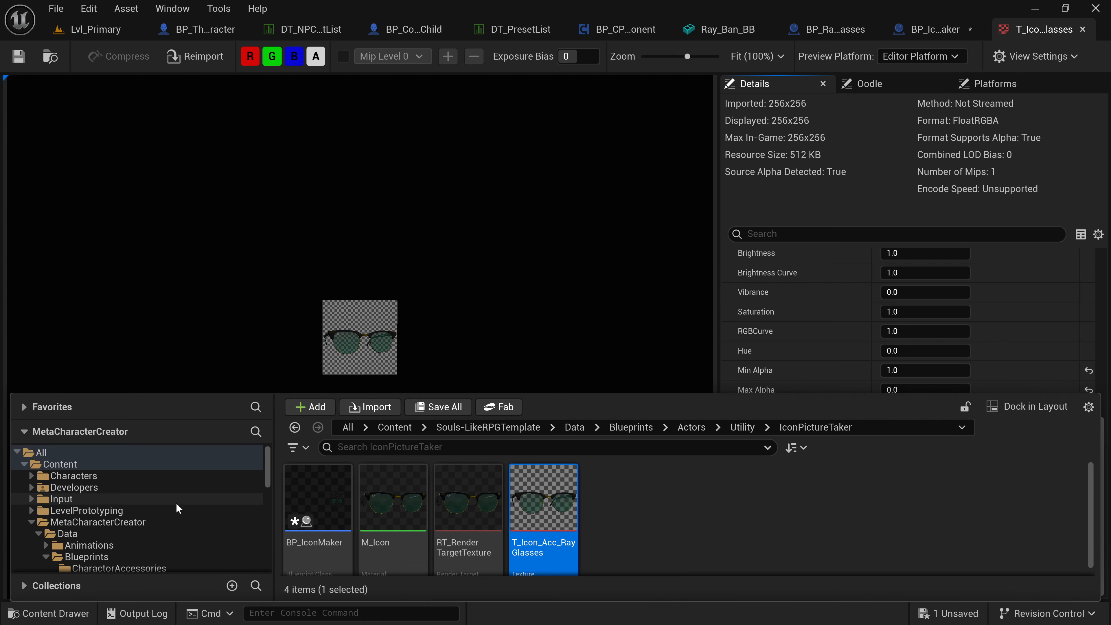
# - Open the DT_AccesoriesList data table from MetaCharacterCreator/Data/Blueprints/DataTable
pyautogui.click(90, 534)
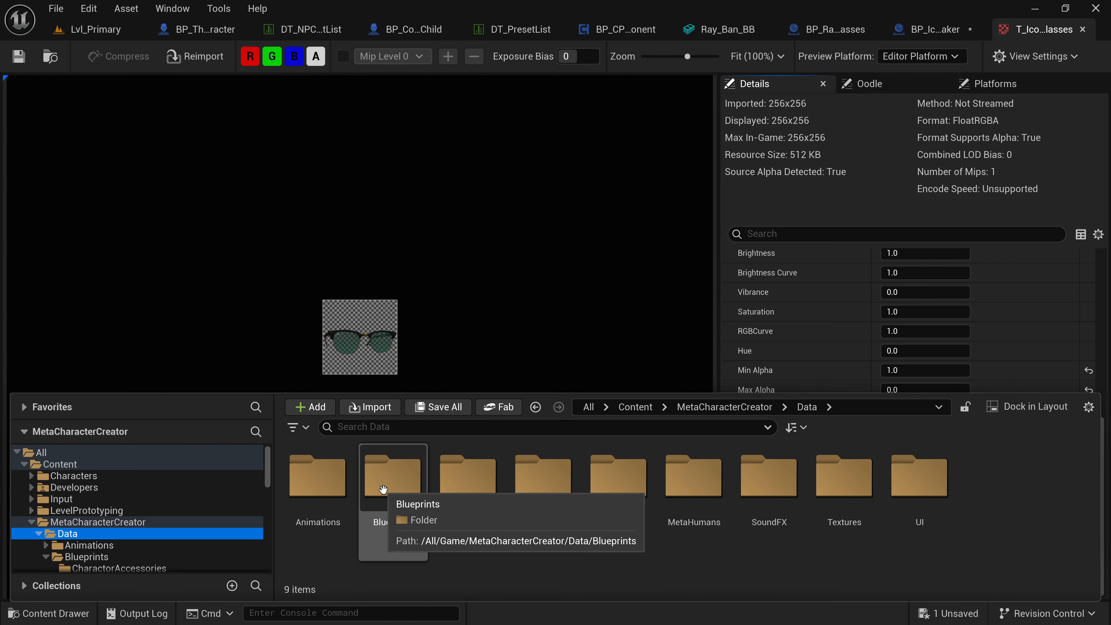
pyautogui.doubleClick(398, 509)
pyautogui.doubleClick(471, 494)
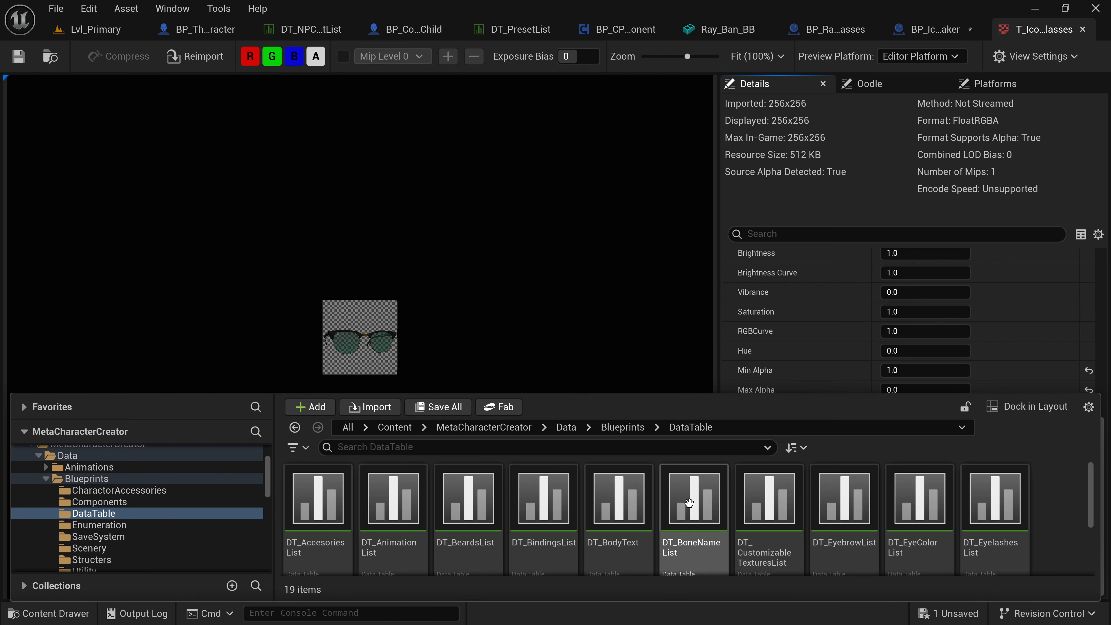
pyautogui.scroll(-2, 753, 498)
pyautogui.scroll(-1, 483, 475)
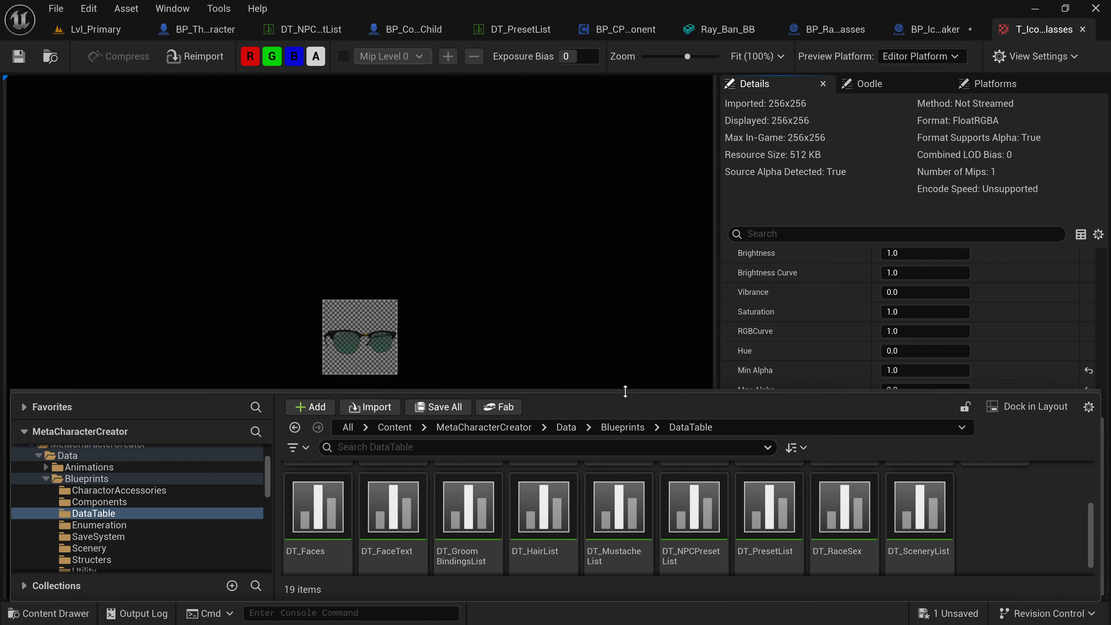
pyautogui.moveTo(625, 391); pyautogui.dragTo(700, 295)
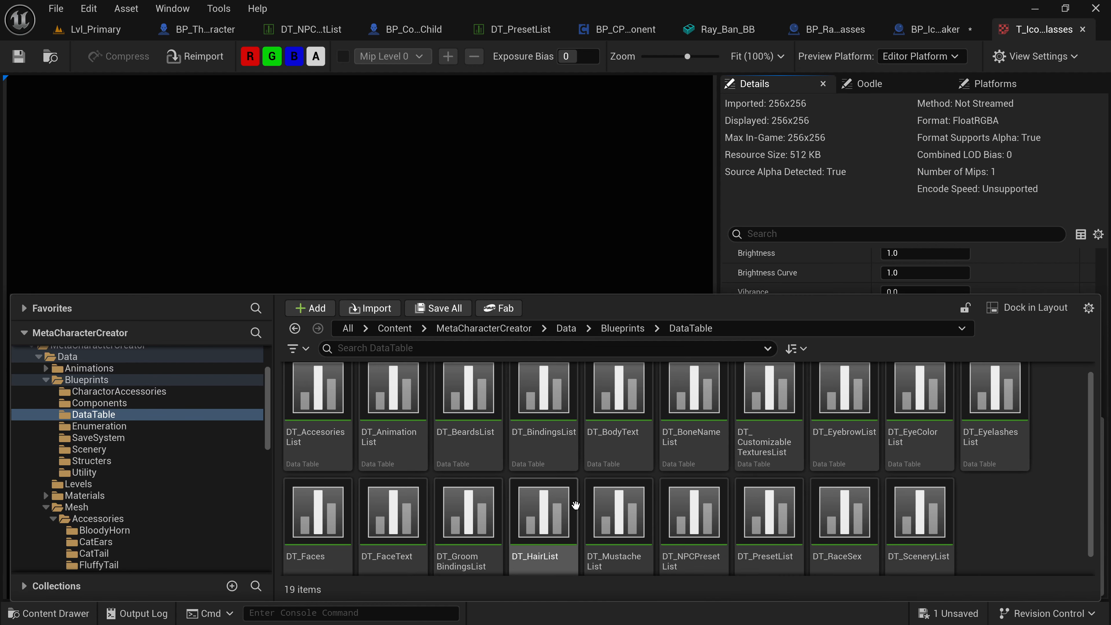
pyautogui.scroll(1, 438, 464)
pyautogui.click(311, 411)
pyautogui.doubleClick(311, 411)
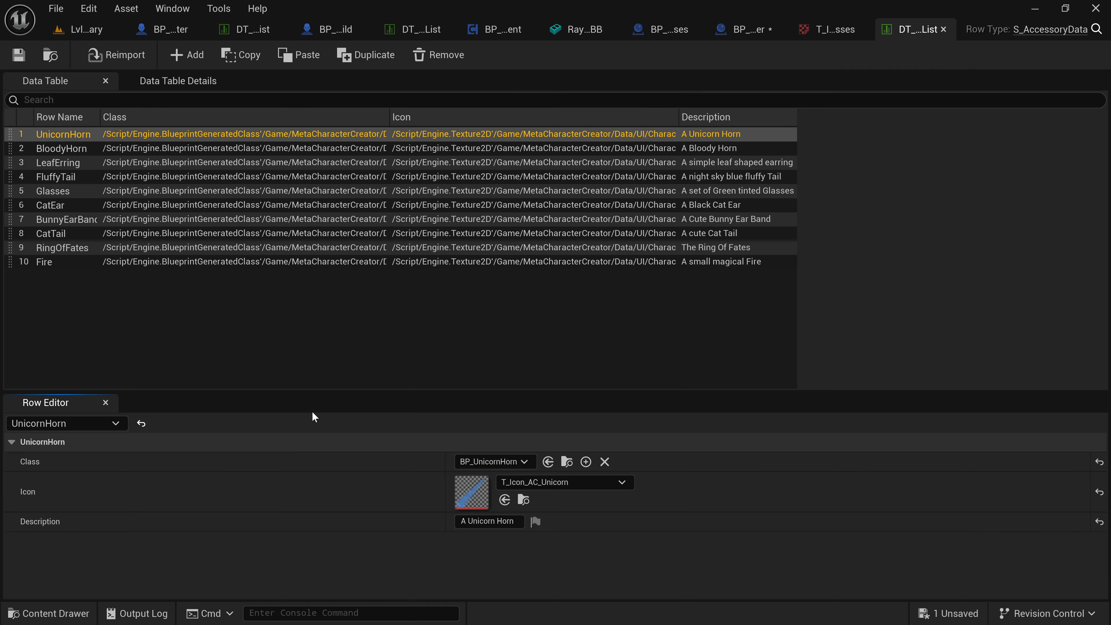
# - Move the T_Icon_Acc_RayGlasses texture from the IconPictureTaker folder into the CharacterCustomization/AccesoriesIcons folder
pyautogui.click(524, 500)
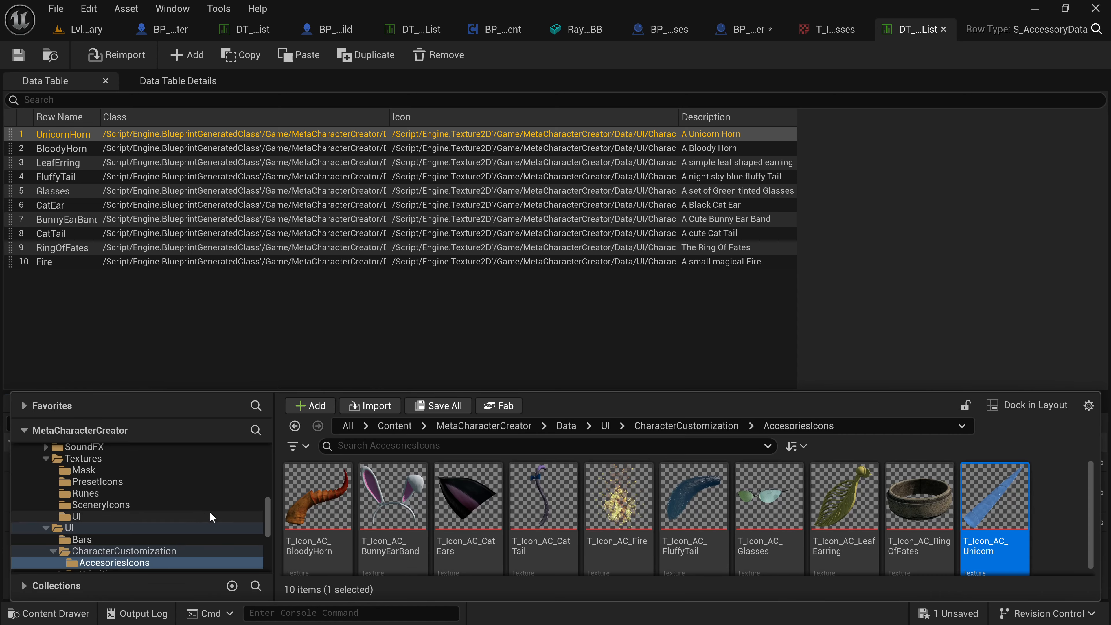
pyautogui.scroll(-2, 197, 542)
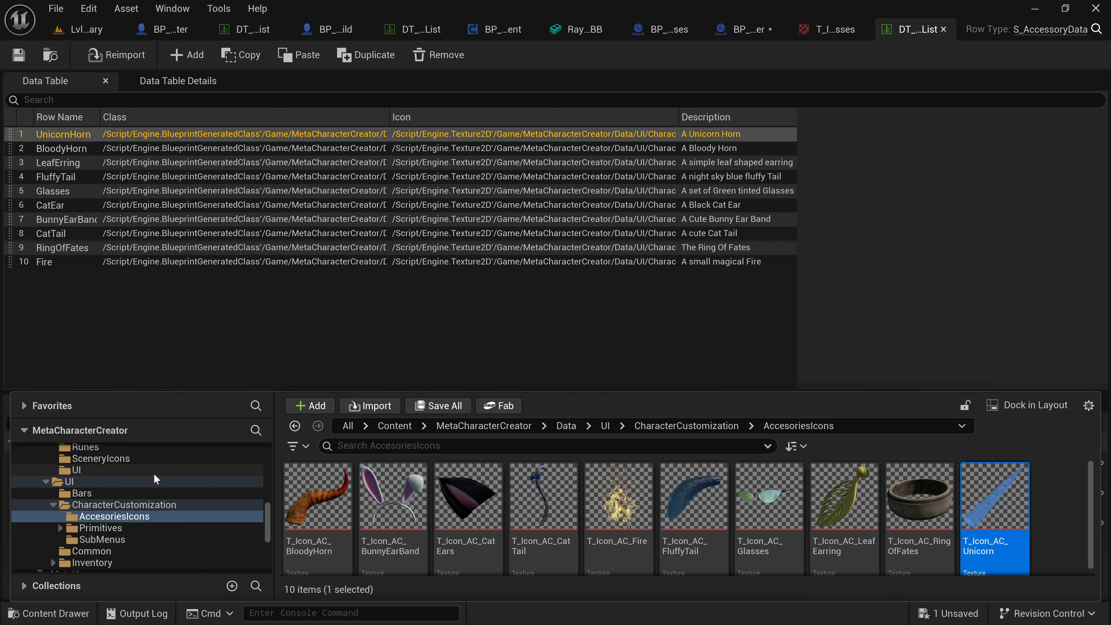
pyautogui.scroll(-5, 111, 541)
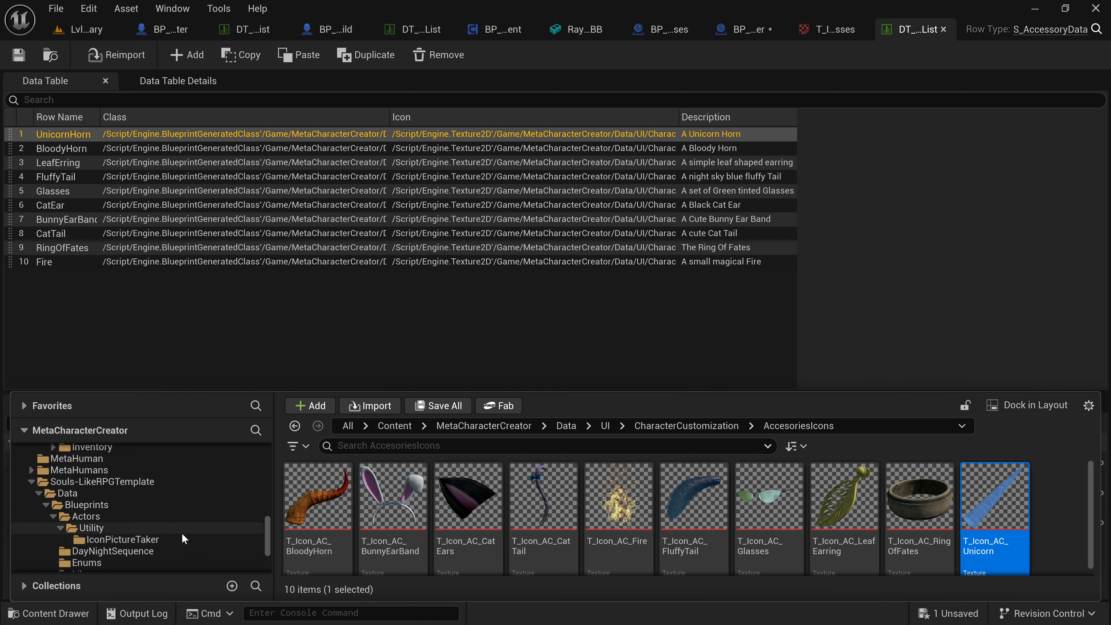
pyautogui.click(136, 520)
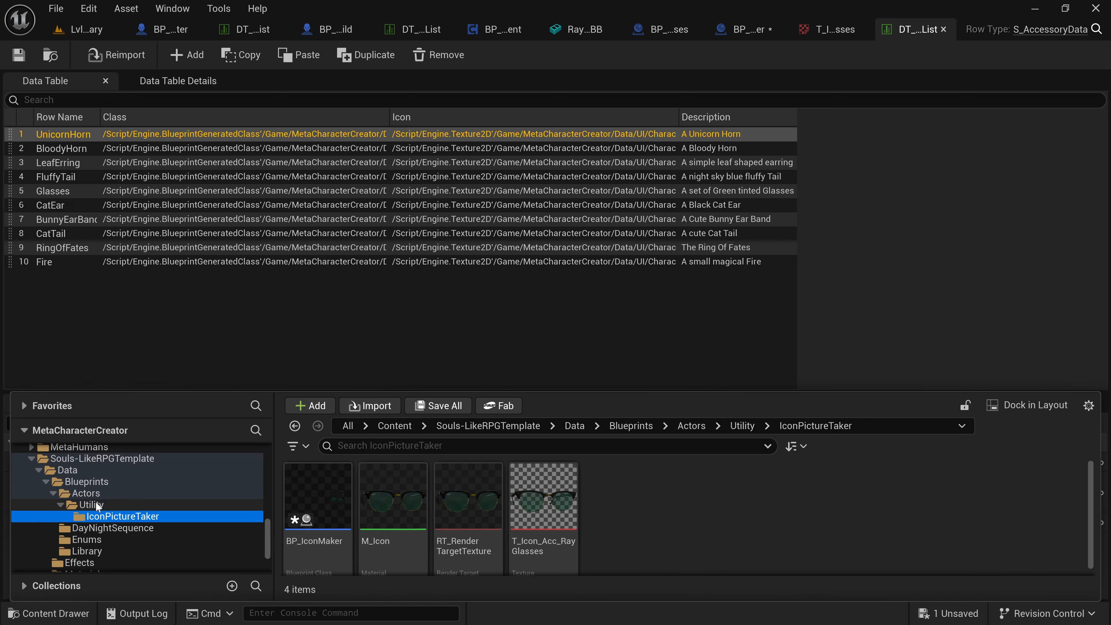
pyautogui.scroll(5, 96, 501)
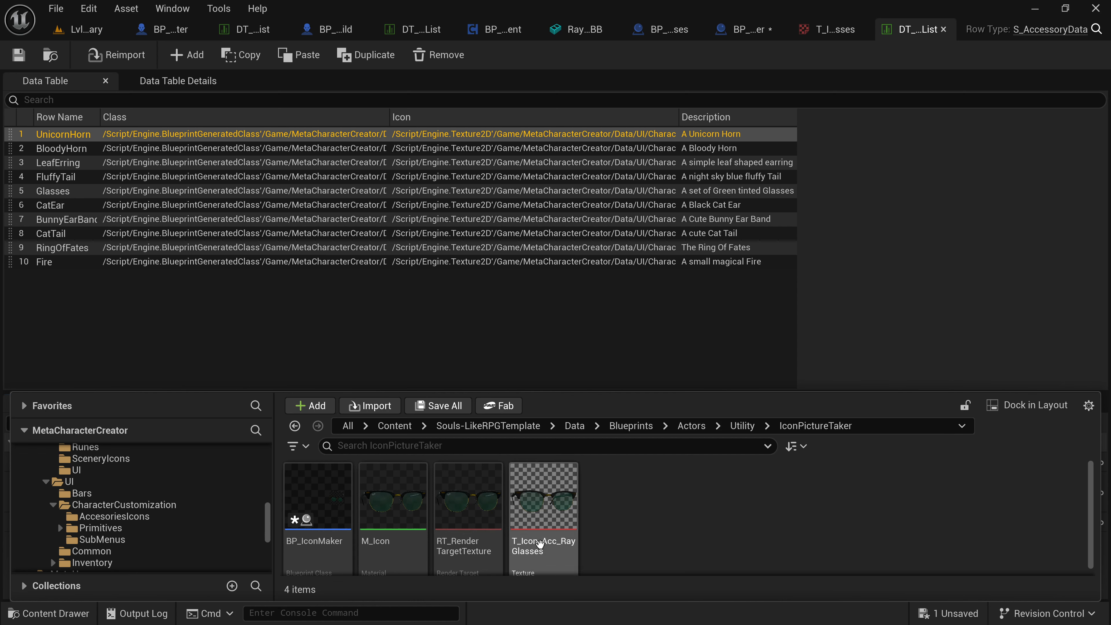
pyautogui.moveTo(551, 502); pyautogui.dragTo(142, 519)
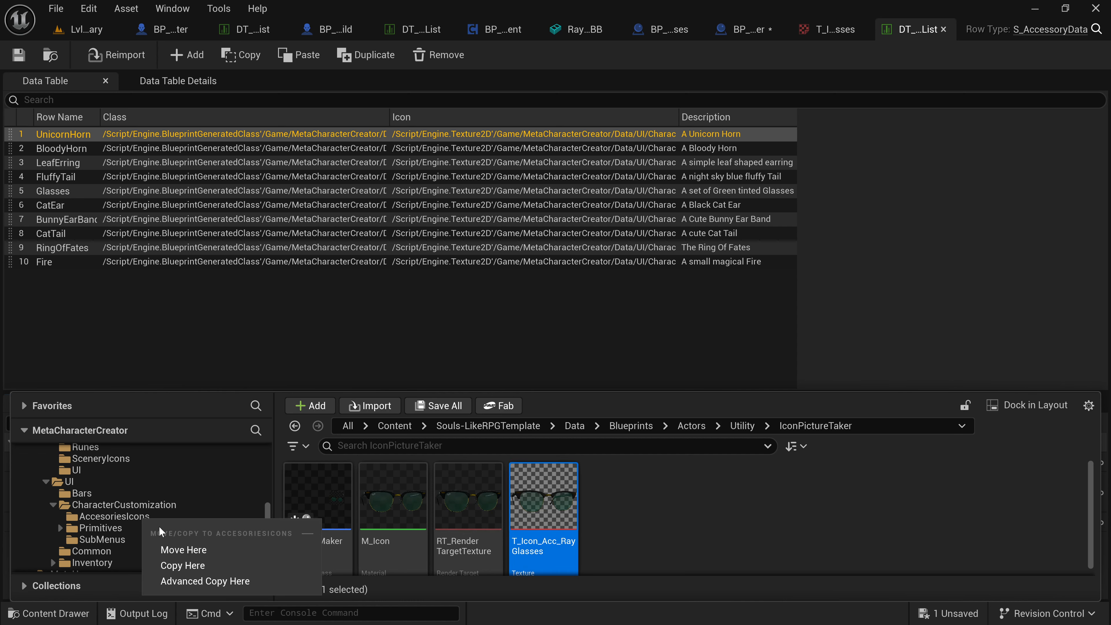
pyautogui.click(174, 550)
pyautogui.click(126, 517)
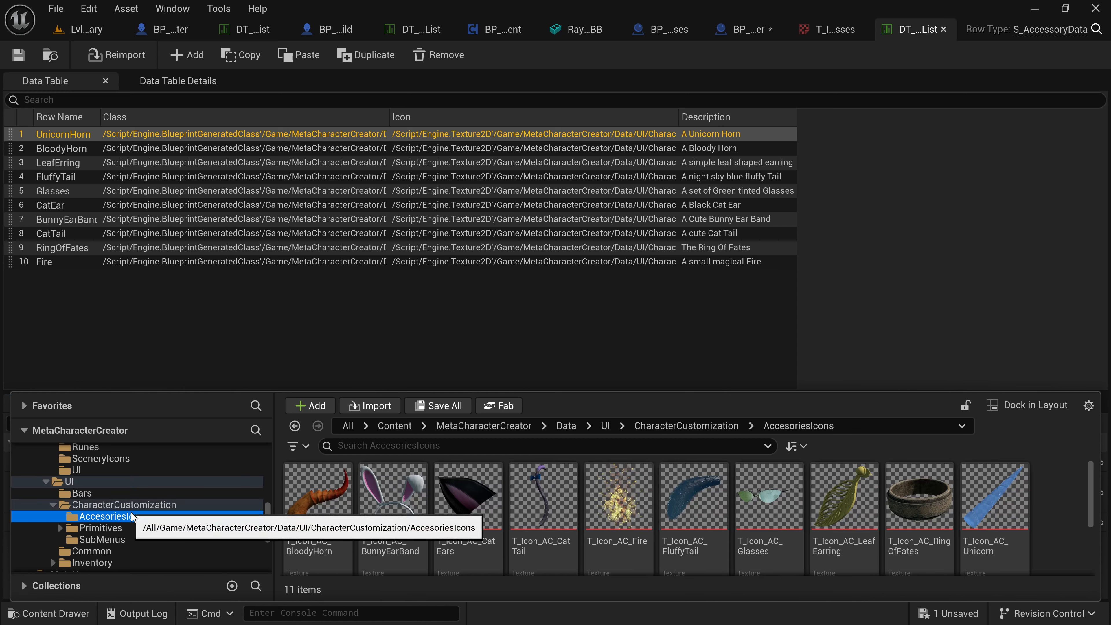
pyautogui.scroll(-3, 855, 506)
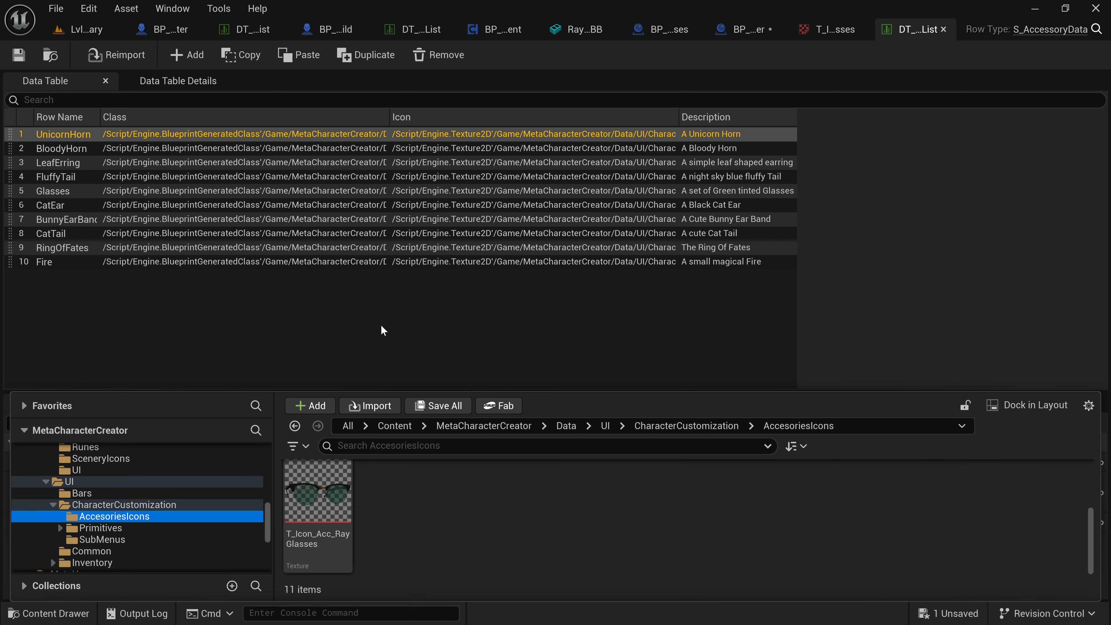
# - Add a new row to the accessories data table and set its class to BP_RayGlasses
pyautogui.click(203, 57)
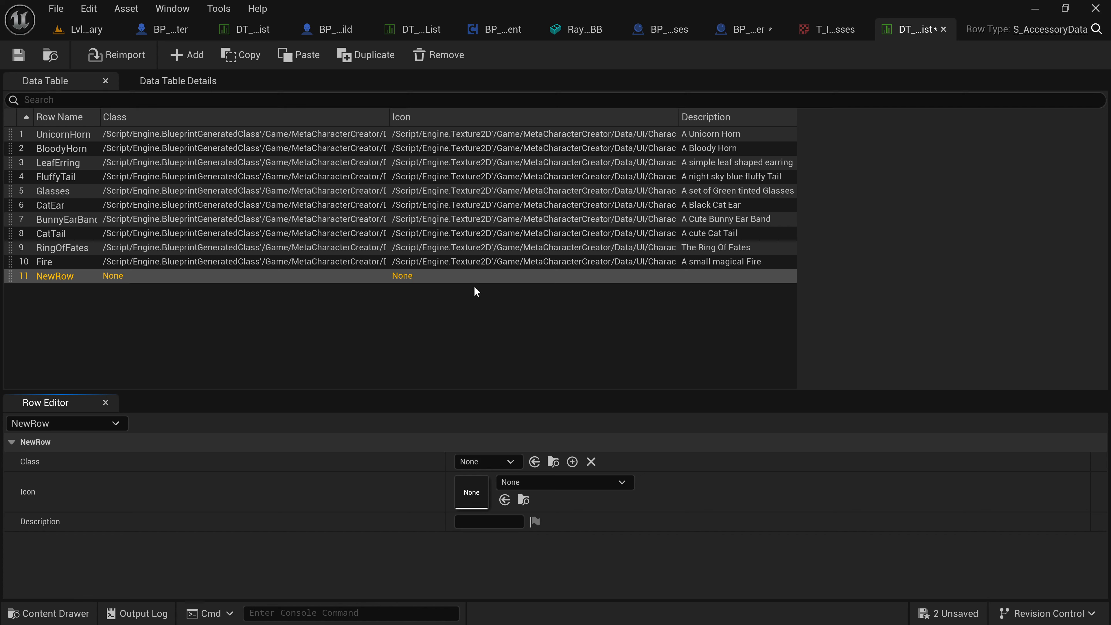
pyautogui.click(496, 465)
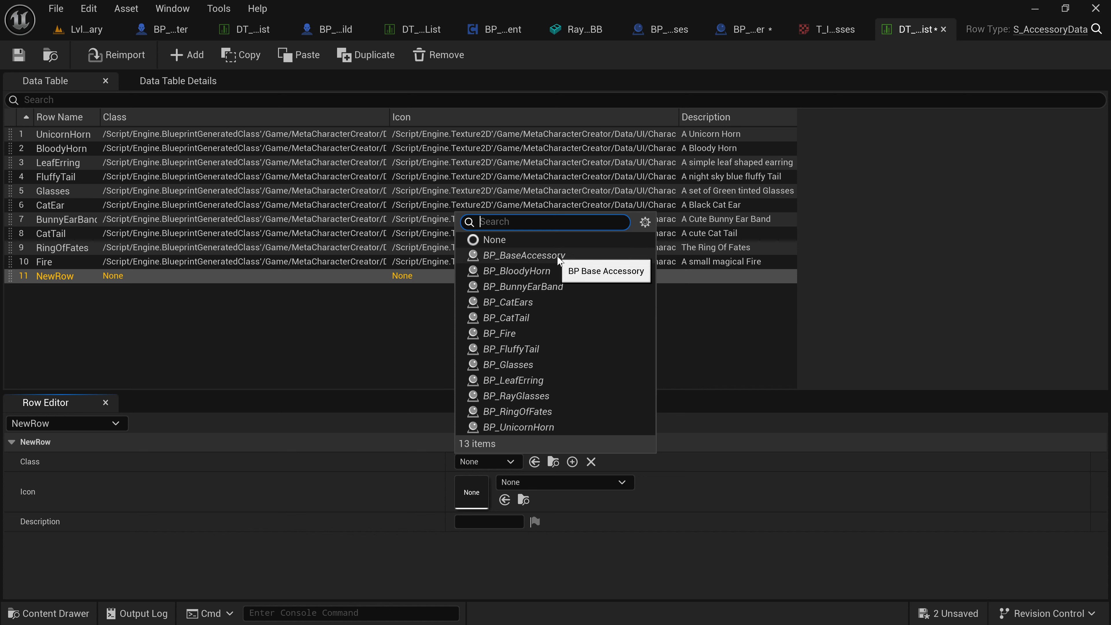
pyautogui.write('r')
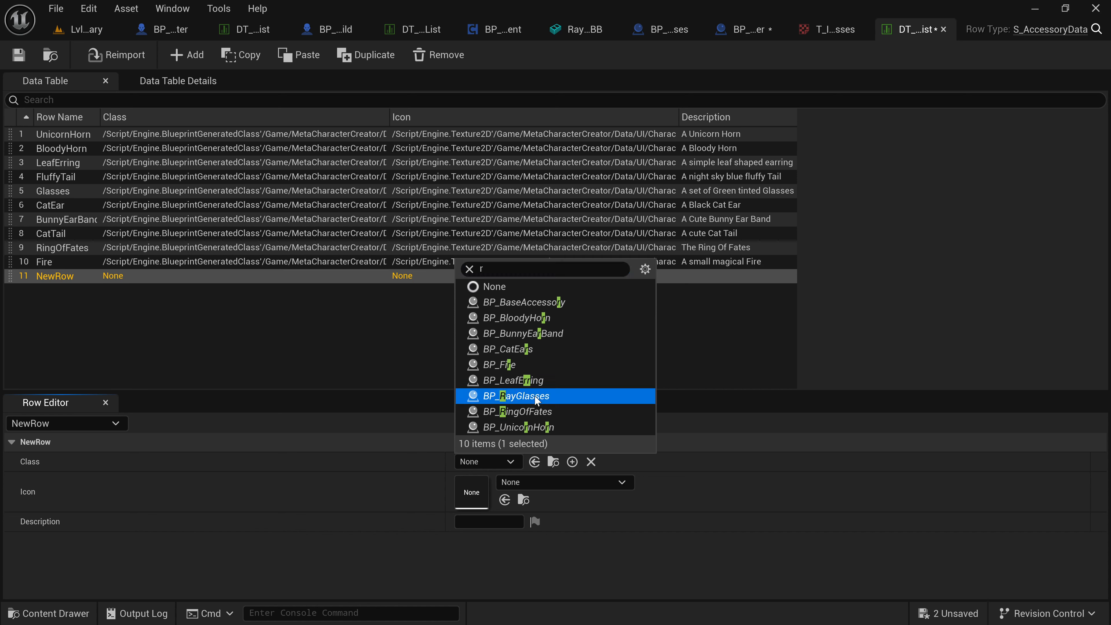
pyautogui.click(534, 395)
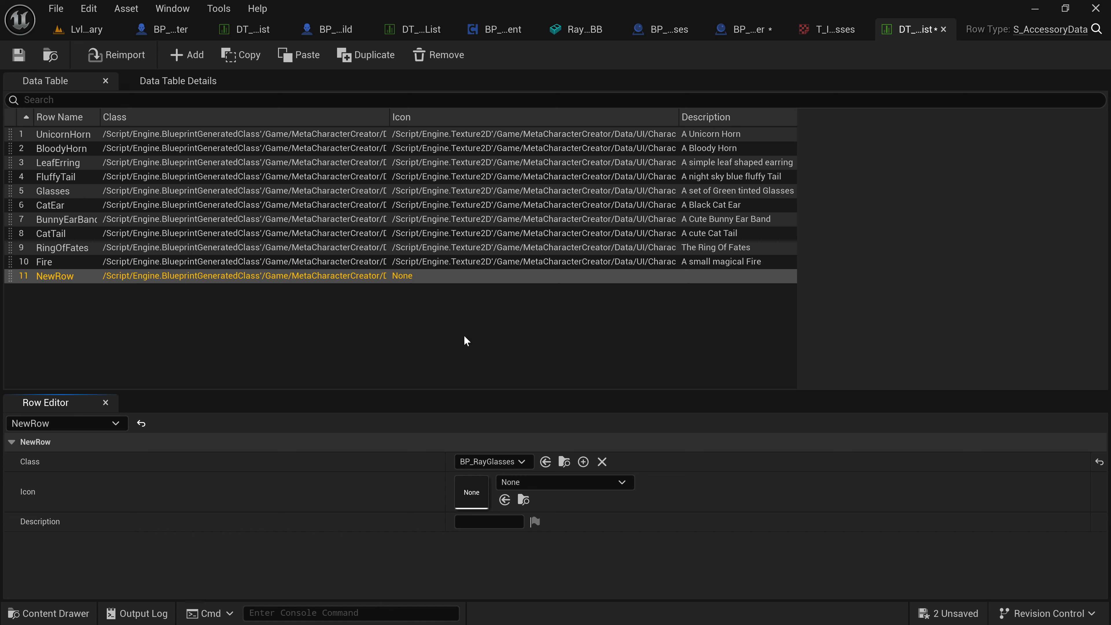
# - Assign the T_Icon_Acc_RayGlasses texture as the new row's icon
pyautogui.click(524, 483)
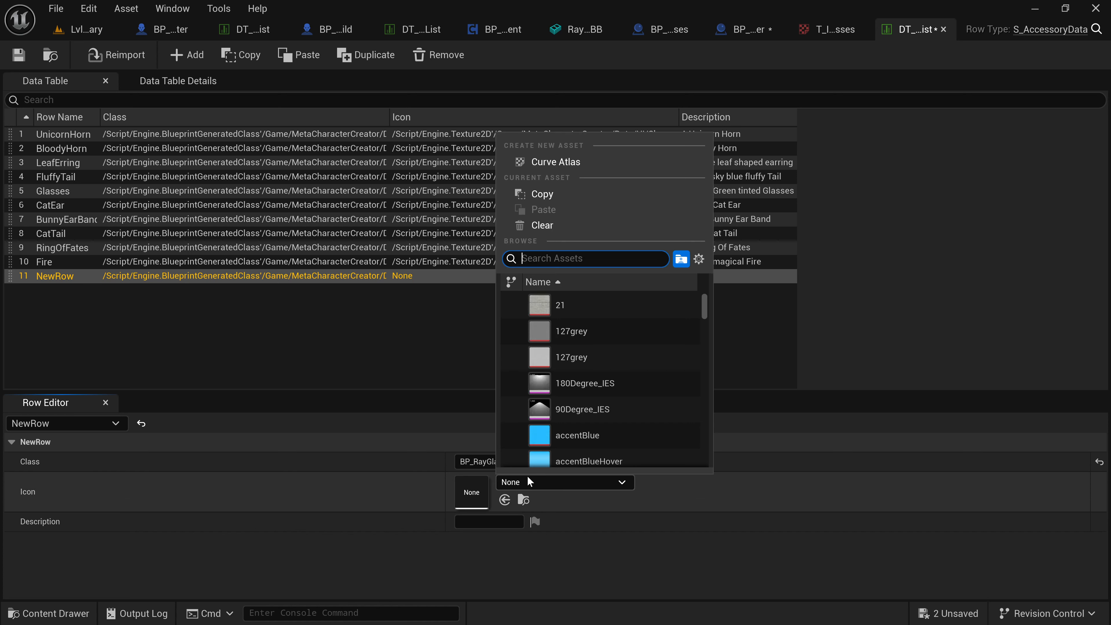
pyautogui.write('ray')
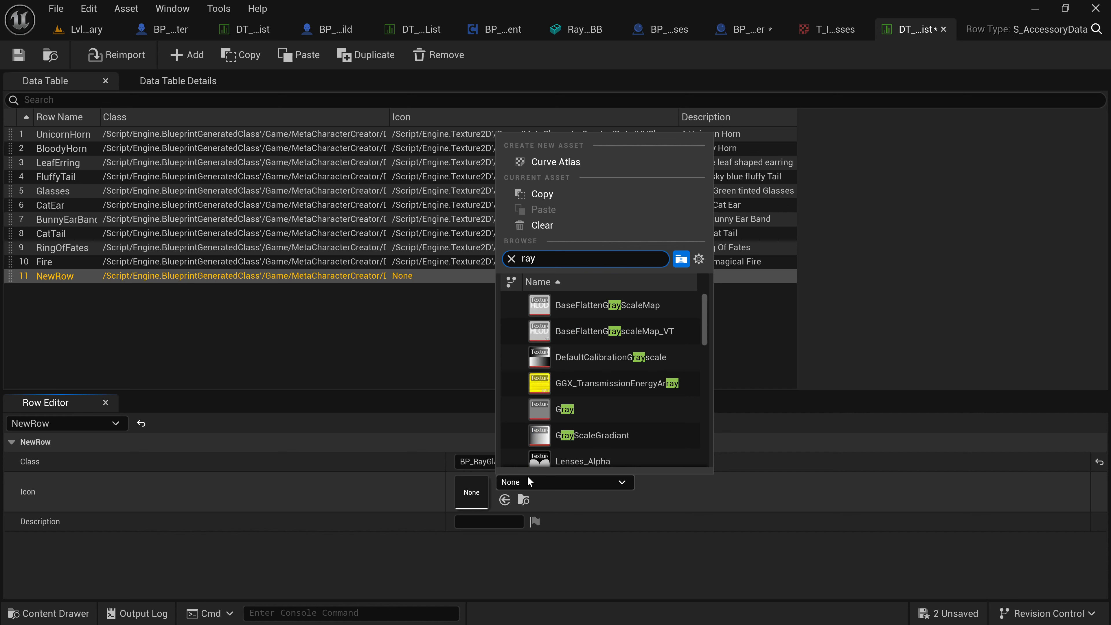
pyautogui.write('glas')
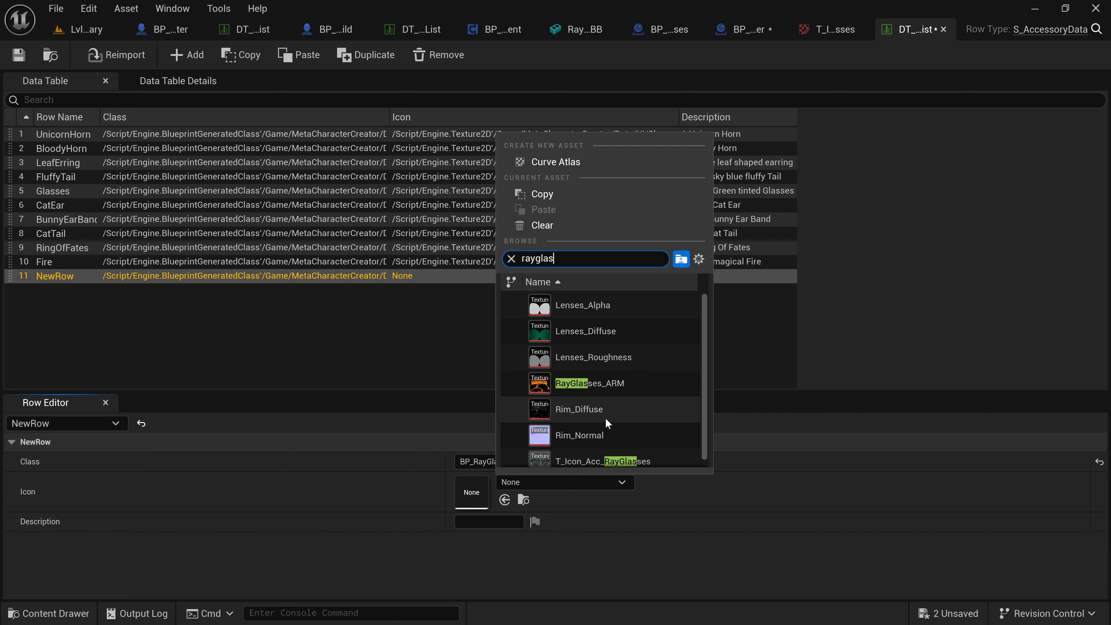
pyautogui.scroll(-1, 612, 433)
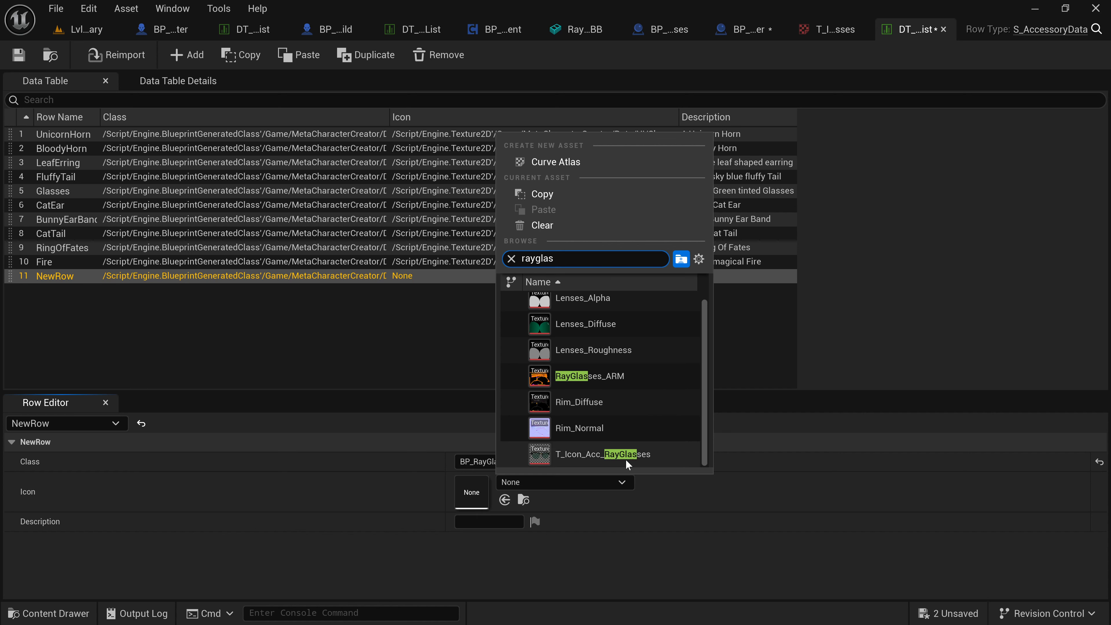
pyautogui.click(626, 456)
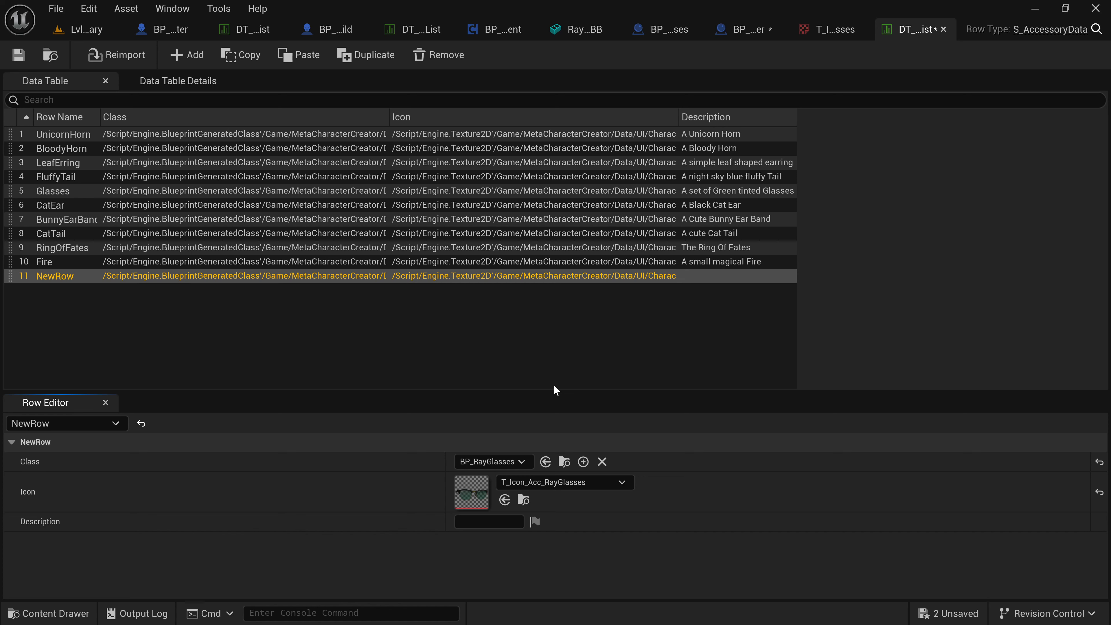
# - Set the new row's description to "Ray Glasses" and rename the row RayGlasses
pyautogui.click(360, 262)
pyautogui.click(377, 276)
pyautogui.click(494, 520)
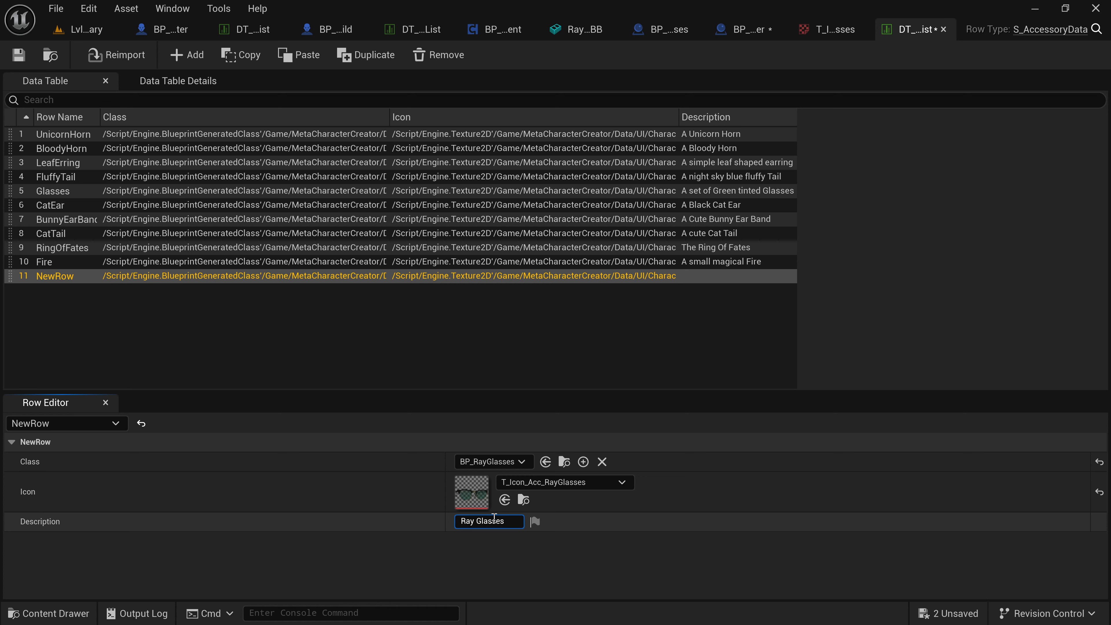
pyautogui.press('Return')
pyautogui.click(534, 354)
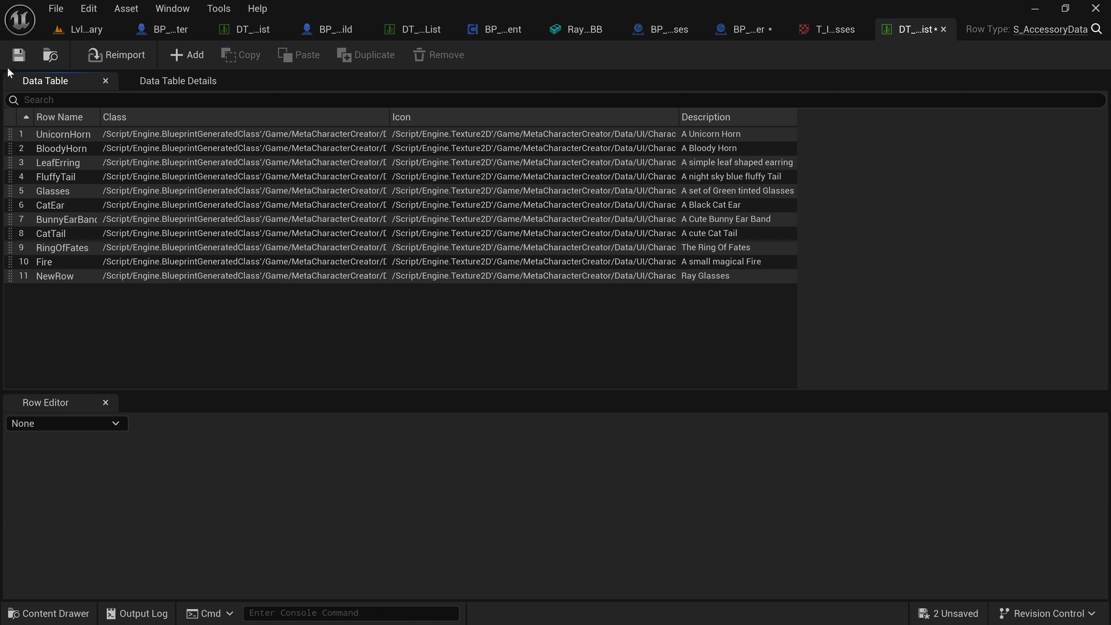
pyautogui.click(83, 279)
pyautogui.click(83, 279)
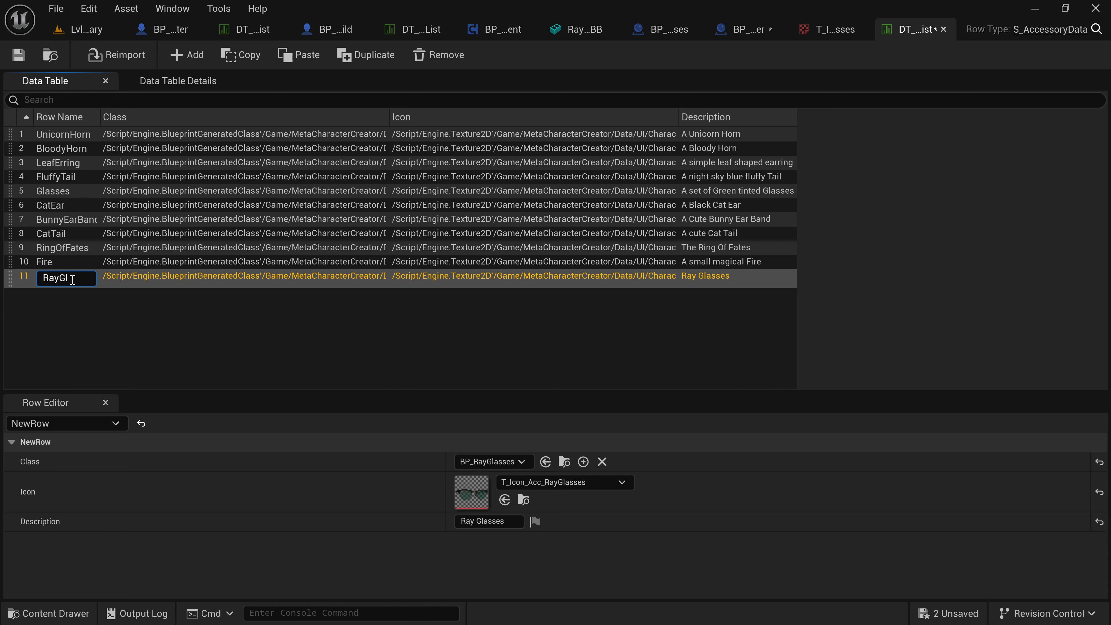
pyautogui.press('Return')
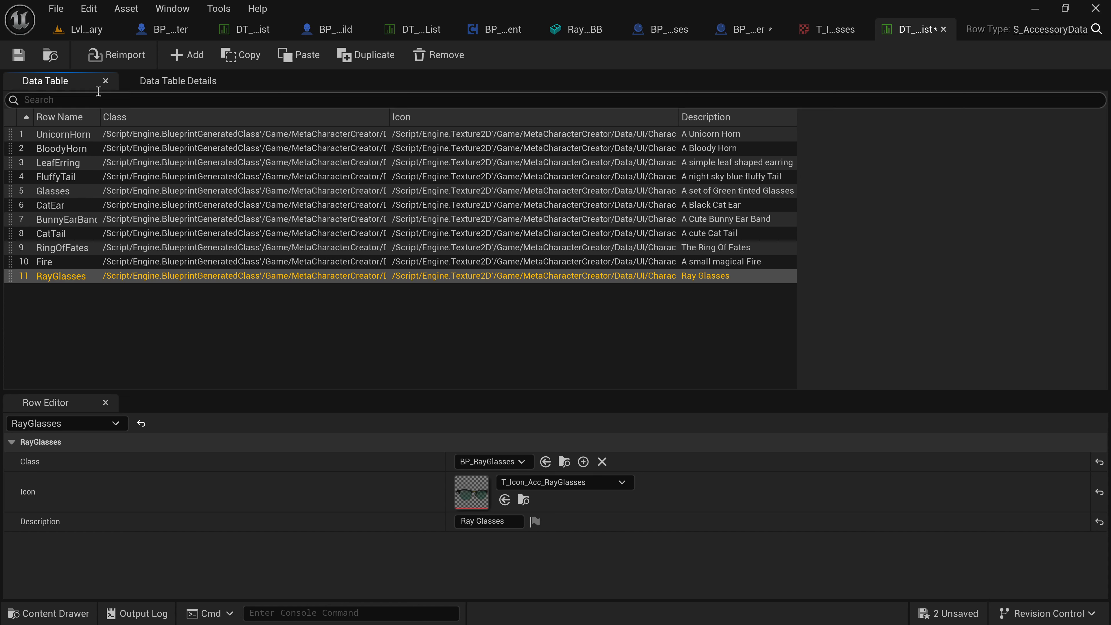
# - Play the Lvl_Primary level and open the Accesories section of the character's body customization
pyautogui.click(90, 29)
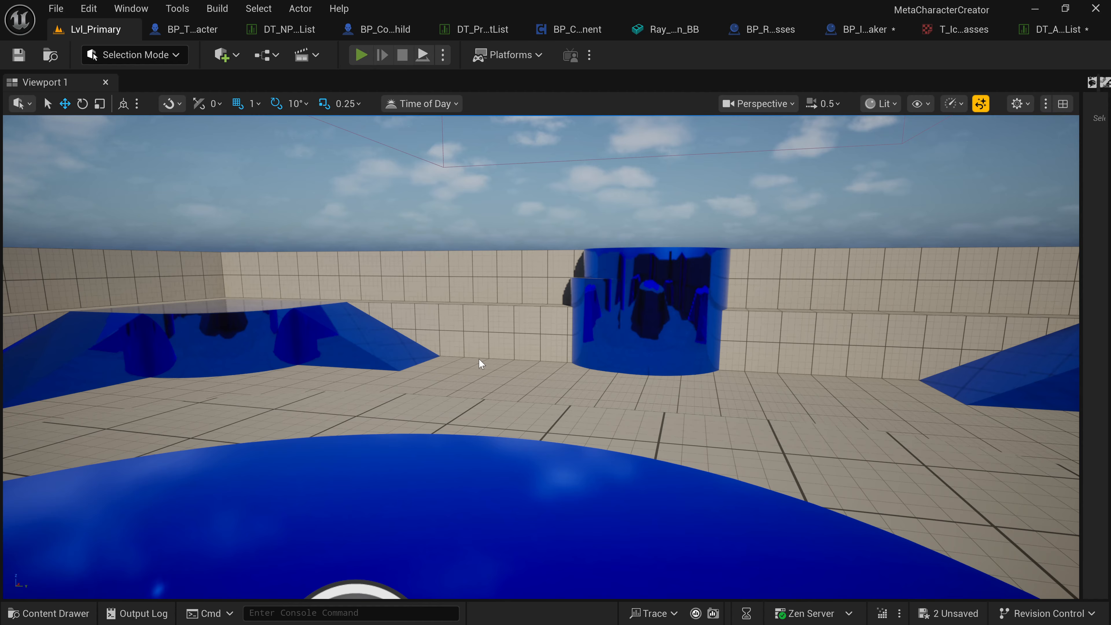
pyautogui.hotkey('alt', 'p')
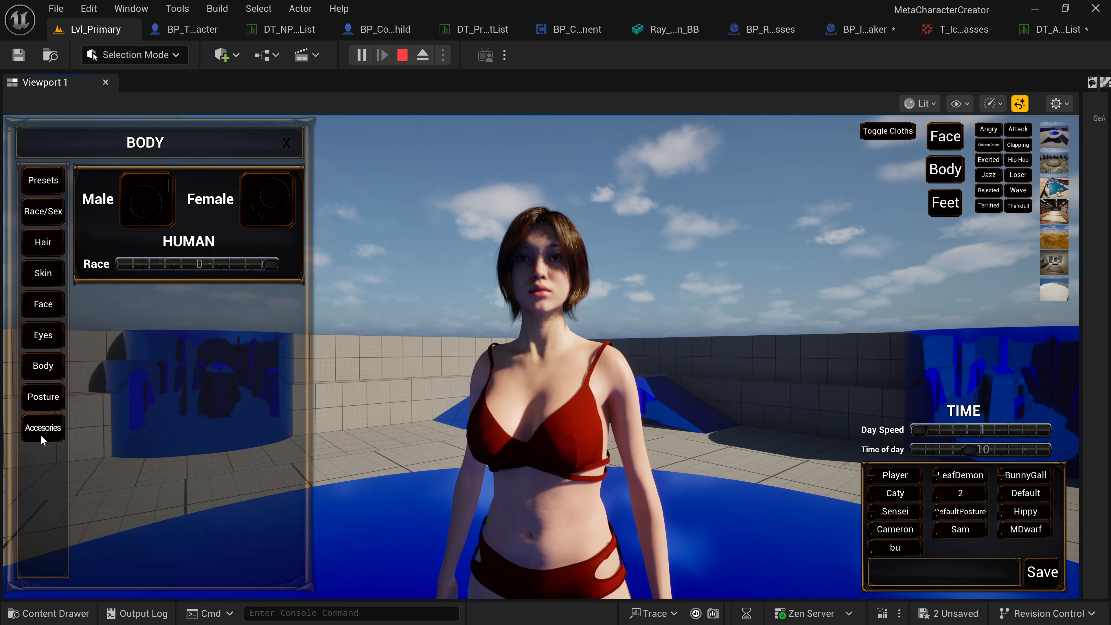
pyautogui.click(42, 433)
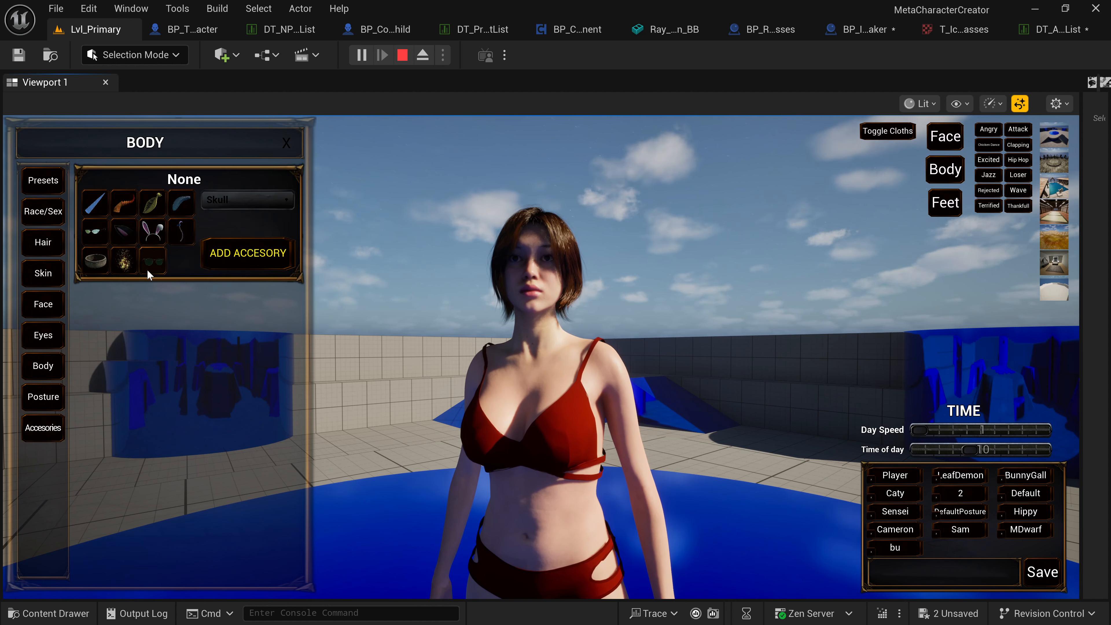
# - Add the Ray Glasses accessory to the character, attached to the Nose Bridge
pyautogui.click(154, 261)
pyautogui.click(222, 199)
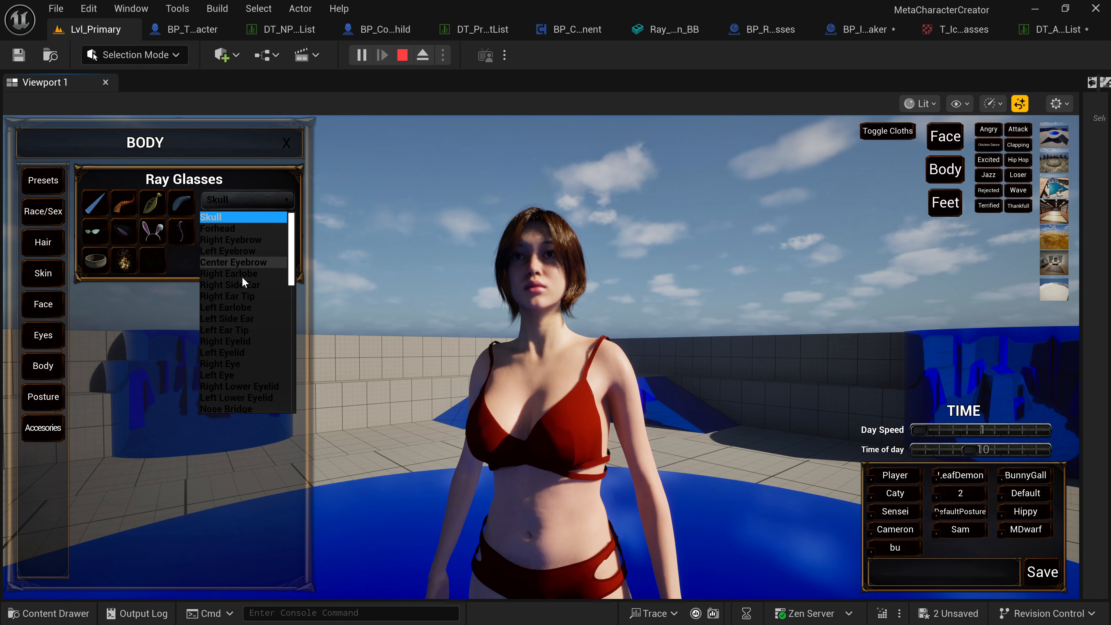
pyautogui.scroll(-1, 254, 329)
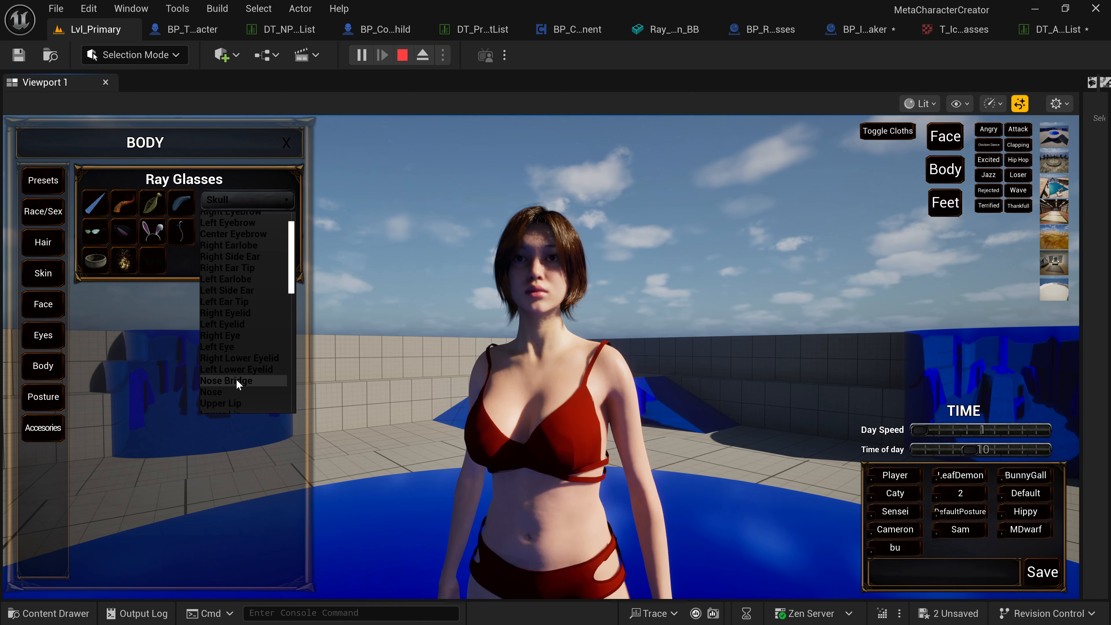
pyautogui.click(236, 380)
pyautogui.click(248, 253)
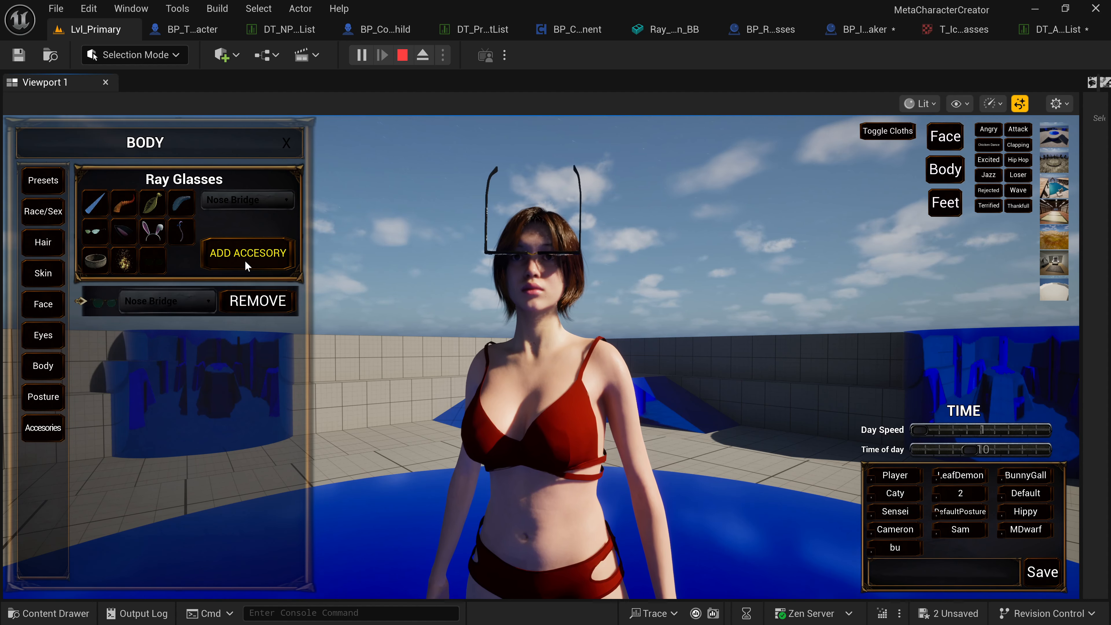
# - Focus on the character's face, scale the added glasses to 80% and set their Rotate X to 256
pyautogui.moveTo(607, 285); pyautogui.dragTo(609, 310)
pyautogui.click(935, 133)
pyautogui.moveTo(717, 286); pyautogui.dragTo(704, 276)
pyautogui.click(80, 302)
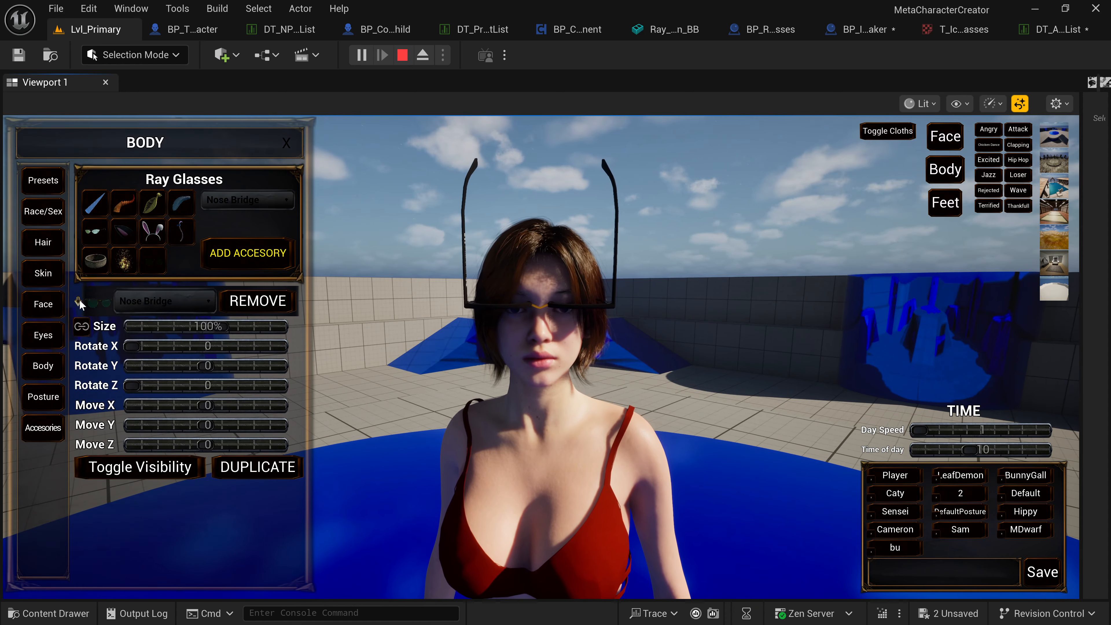
pyautogui.moveTo(215, 328); pyautogui.dragTo(218, 329)
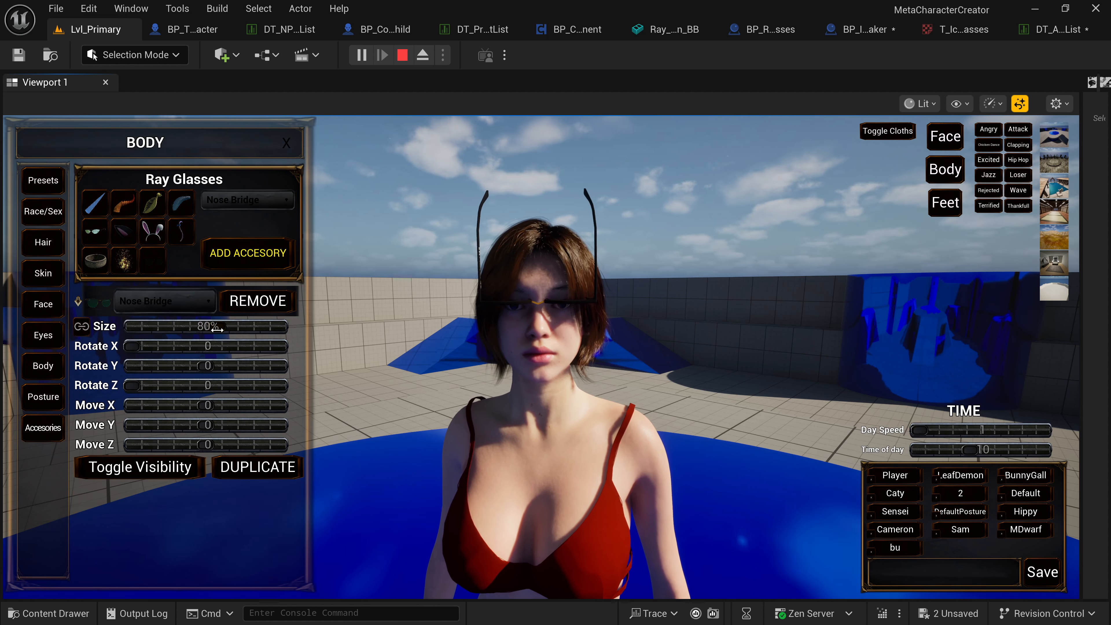
pyautogui.moveTo(128, 345); pyautogui.dragTo(236, 348)
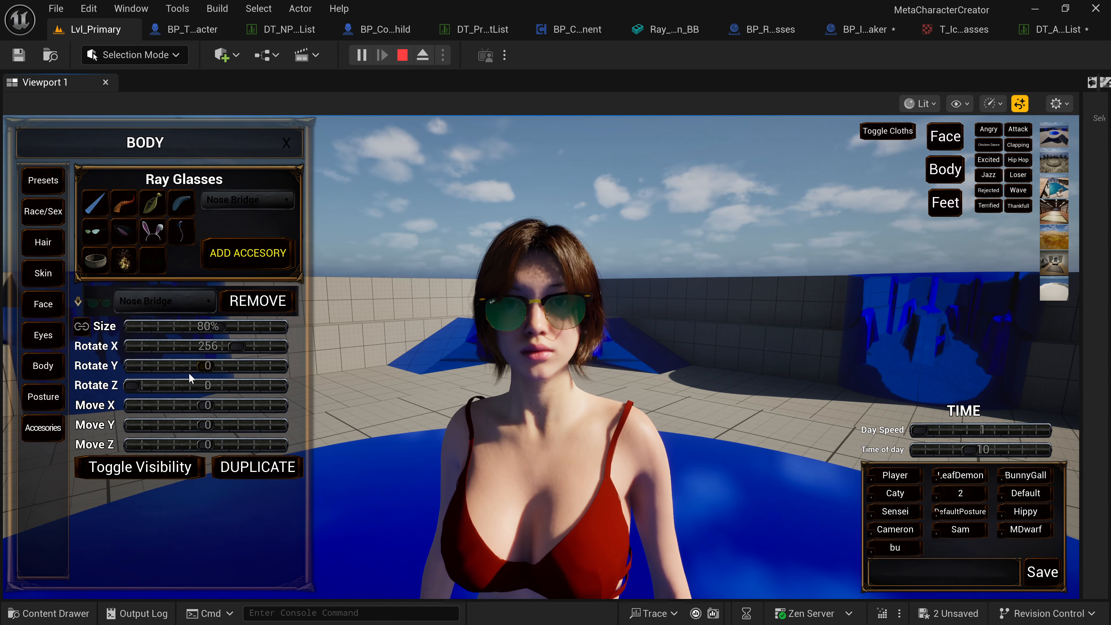
# - Reposition the glasses with Move X at -2 and Move Y at -49, and reduce their size to 78%
pyautogui.moveTo(206, 401); pyautogui.dragTo(204, 425)
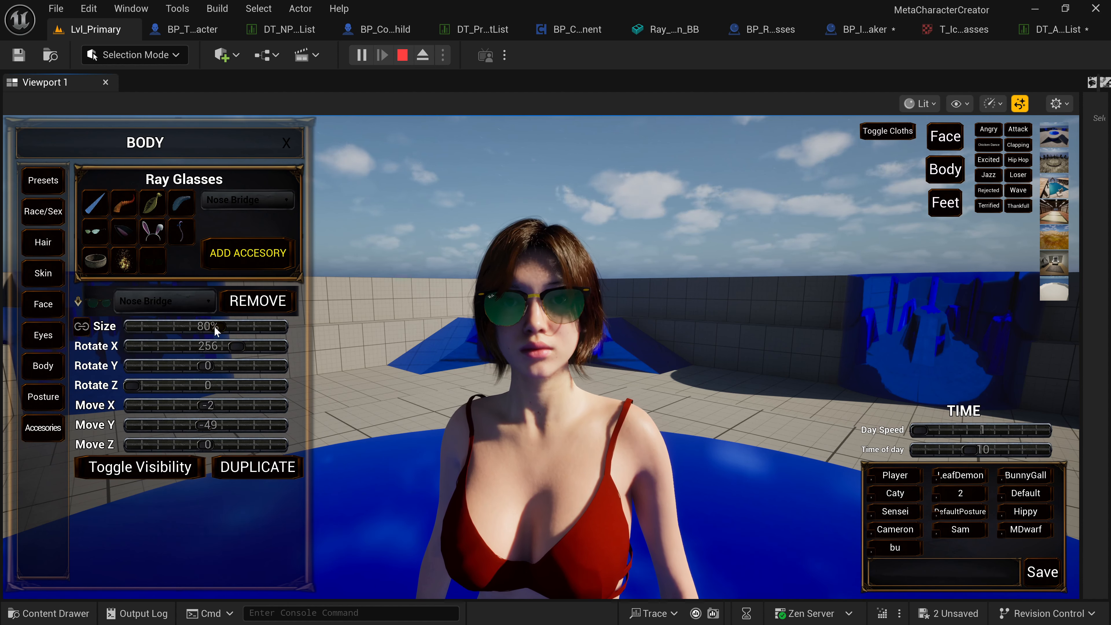
pyautogui.moveTo(215, 331); pyautogui.dragTo(213, 331)
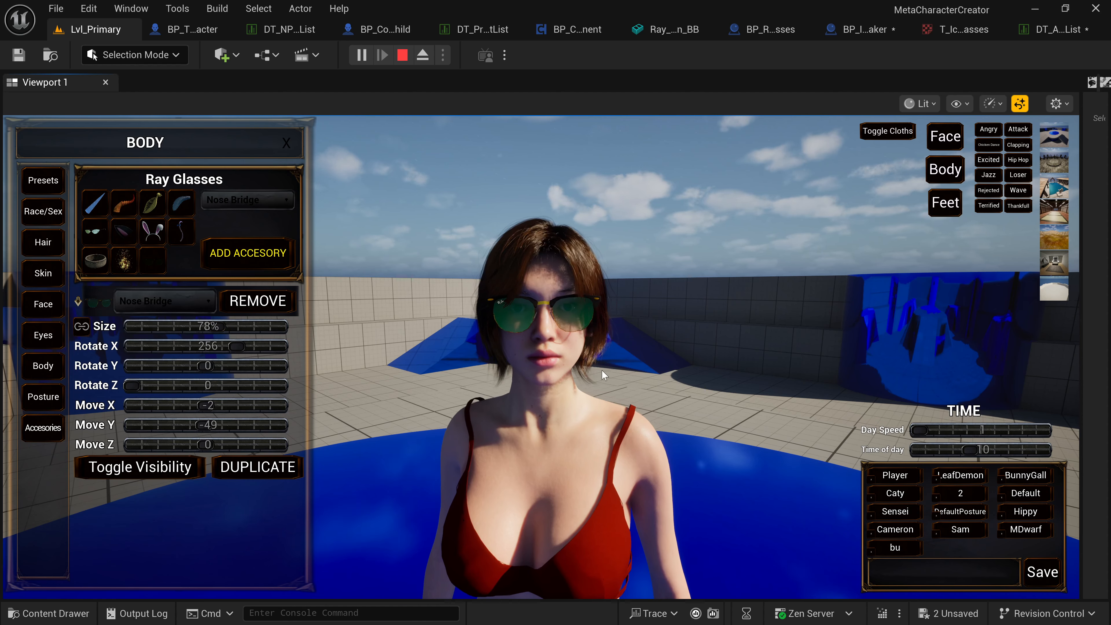
pyautogui.moveTo(602, 370)
pyautogui.mouseDown()
pyautogui.moveTo(522, 331)
pyautogui.moveTo(524, 344)
pyautogui.moveTo(593, 361)
pyautogui.mouseUp()
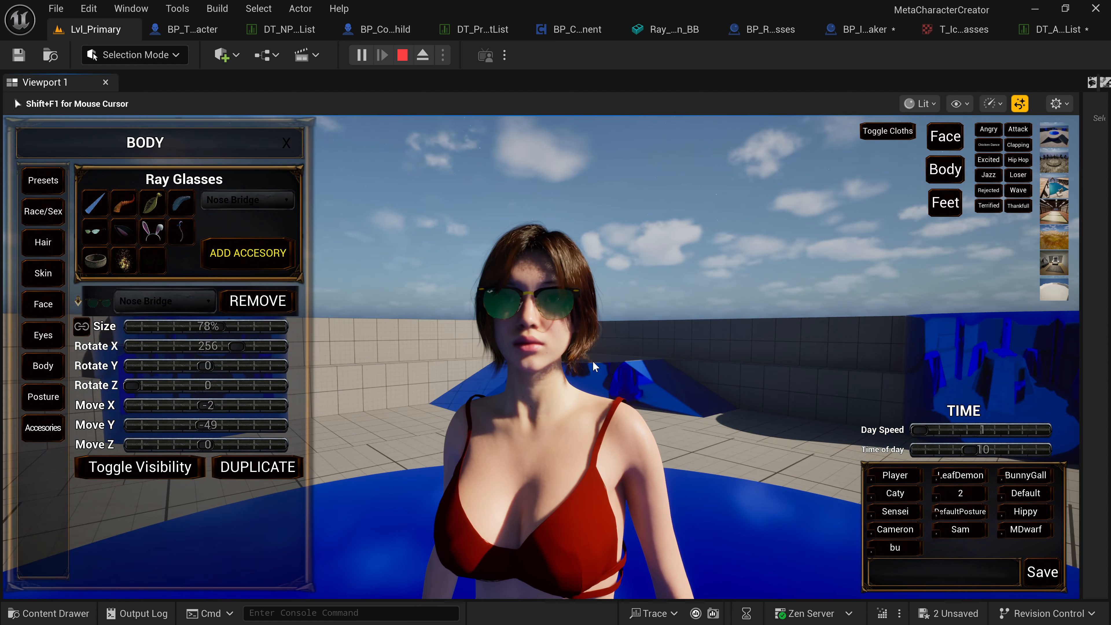
# - Unlink the glasses' scale axes, set Scale Y to 72% and Scale Z to 64%, and collapse the accessory's settings
pyautogui.hotkey('shift', 'F1')
pyautogui.click(81, 326)
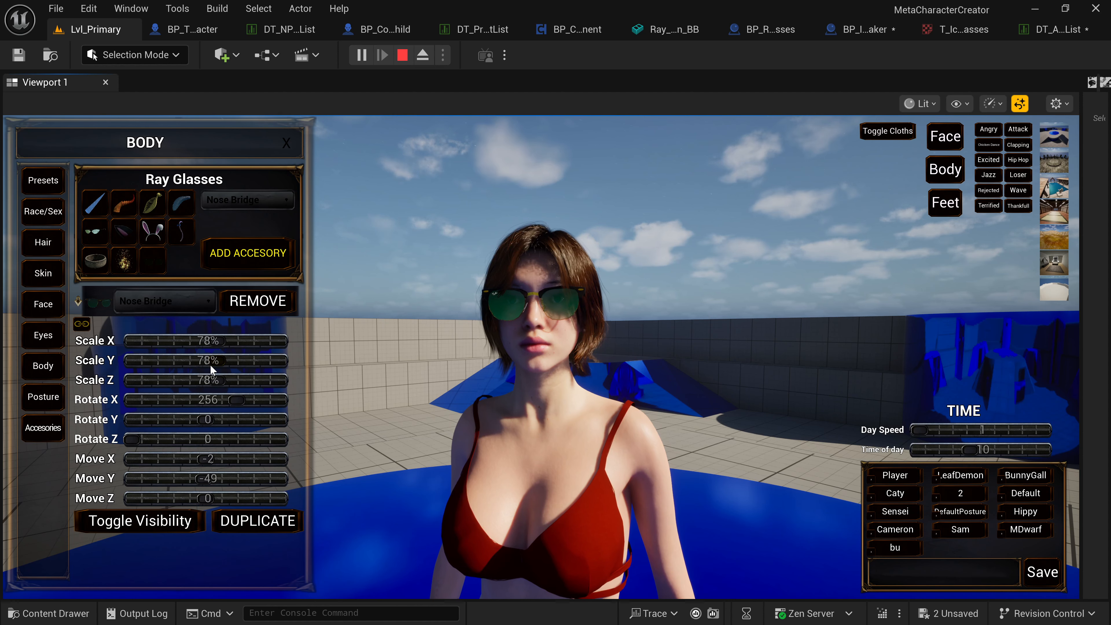
pyautogui.moveTo(212, 366)
pyautogui.mouseDown()
pyautogui.moveTo(199, 366)
pyautogui.moveTo(214, 366)
pyautogui.moveTo(215, 382)
pyautogui.mouseUp()
pyautogui.moveTo(603, 354)
pyautogui.mouseDown()
pyautogui.moveTo(467, 349)
pyautogui.moveTo(563, 380)
pyautogui.moveTo(533, 372)
pyautogui.moveTo(537, 356)
pyautogui.moveTo(597, 341)
pyautogui.mouseUp()
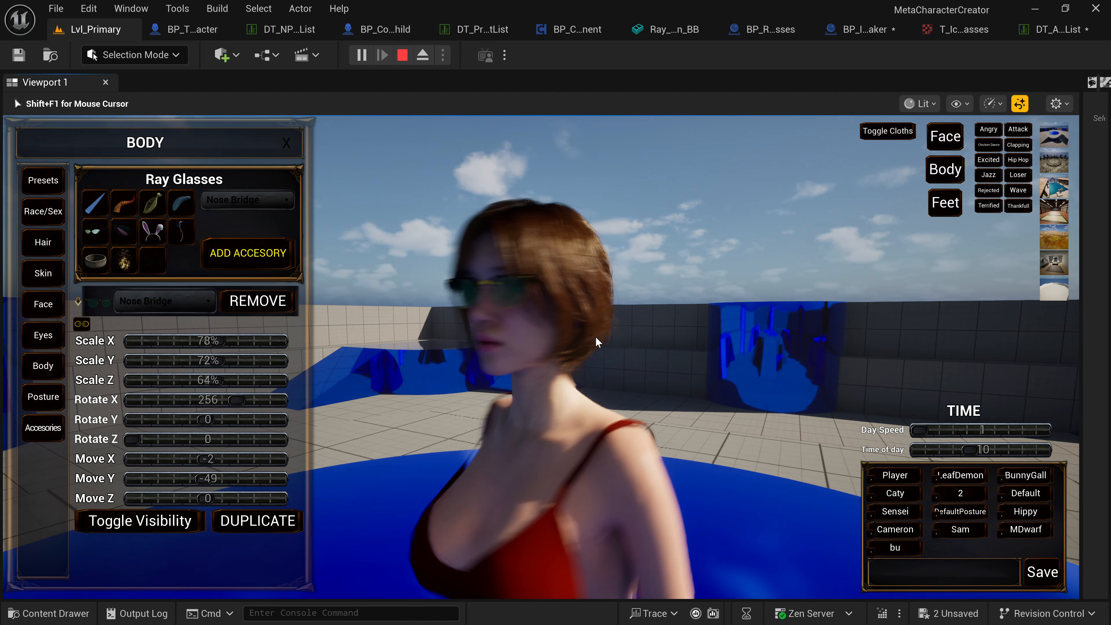
pyautogui.click(78, 302)
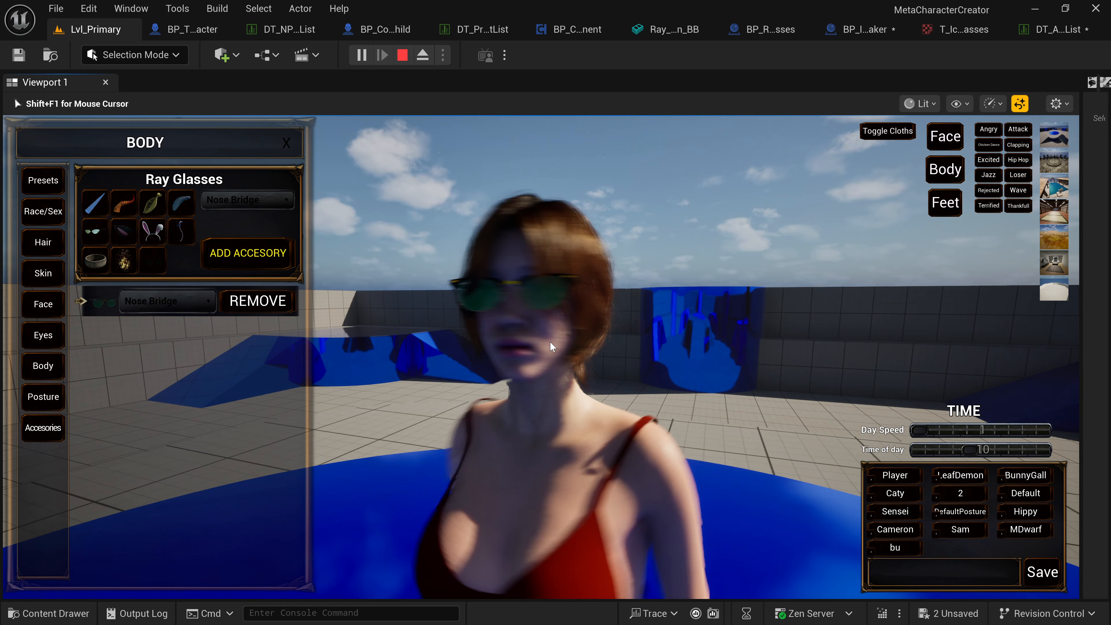